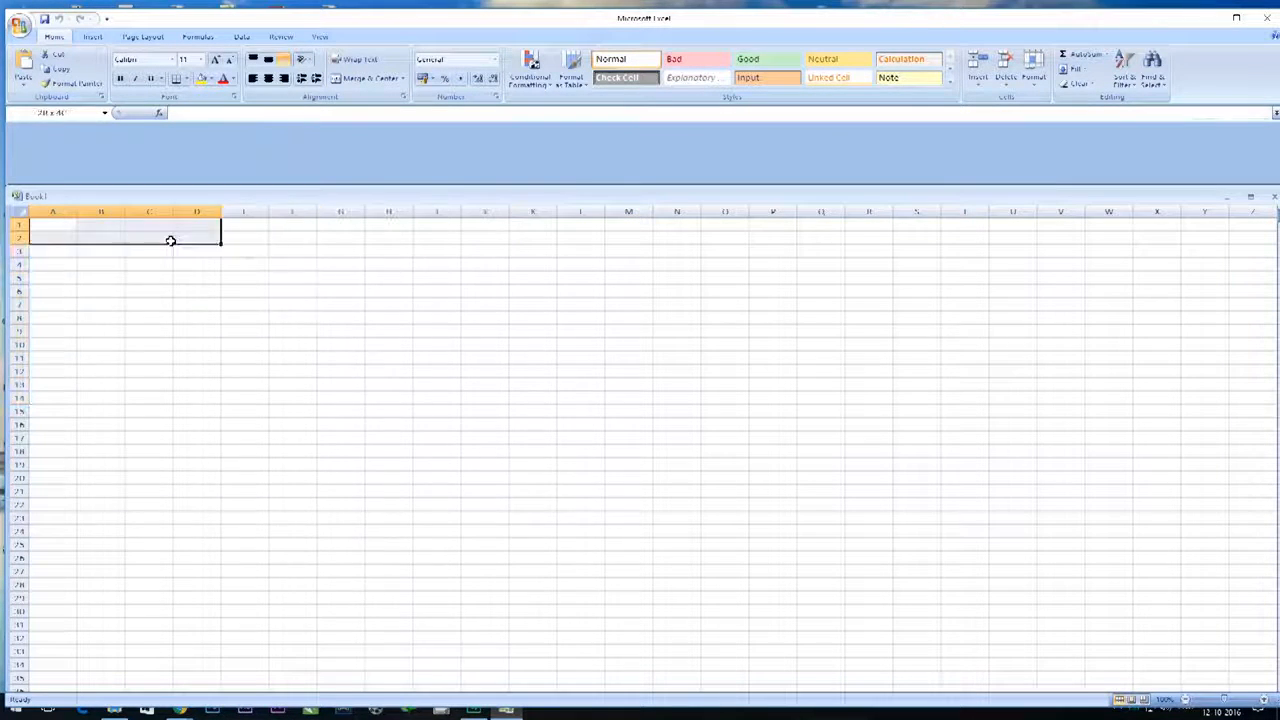
{"action": "left_click", "coordinate": [100, 226]}
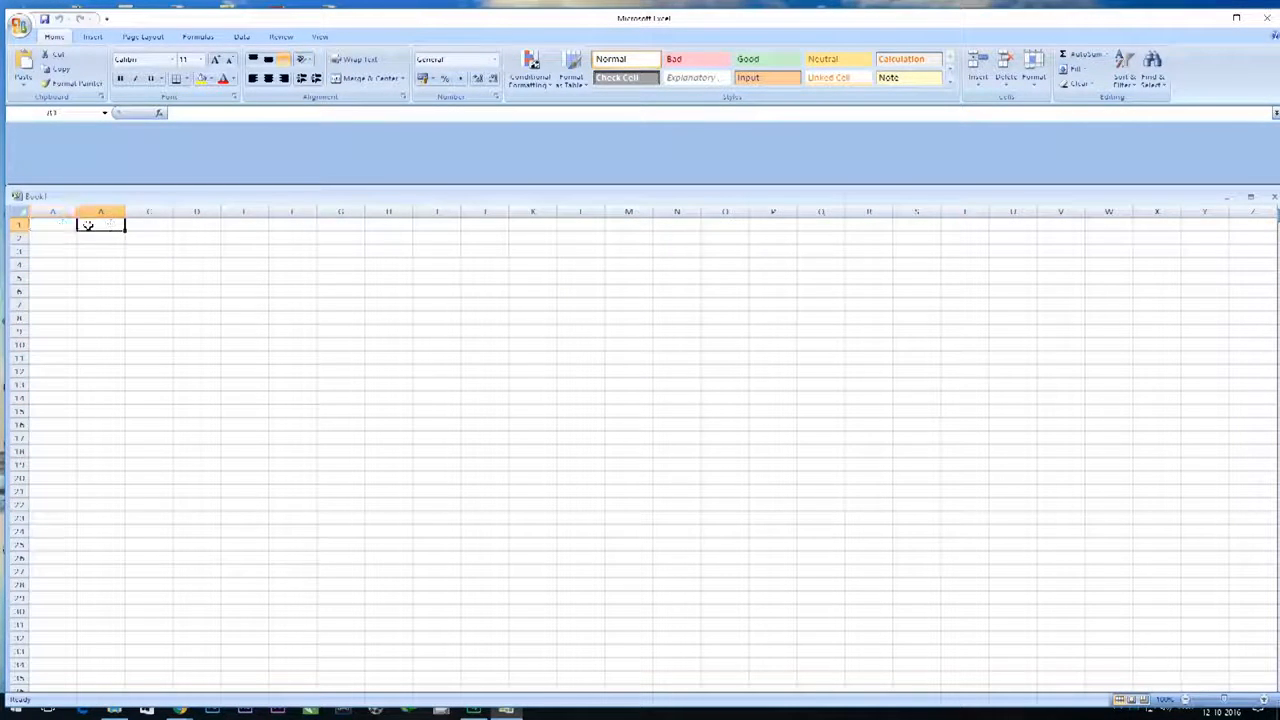
{"action": "left_click", "coordinate": [150, 227]}
{"action": "left_click", "coordinate": [200, 228]}
{"action": "left_click", "coordinate": [258, 229]}
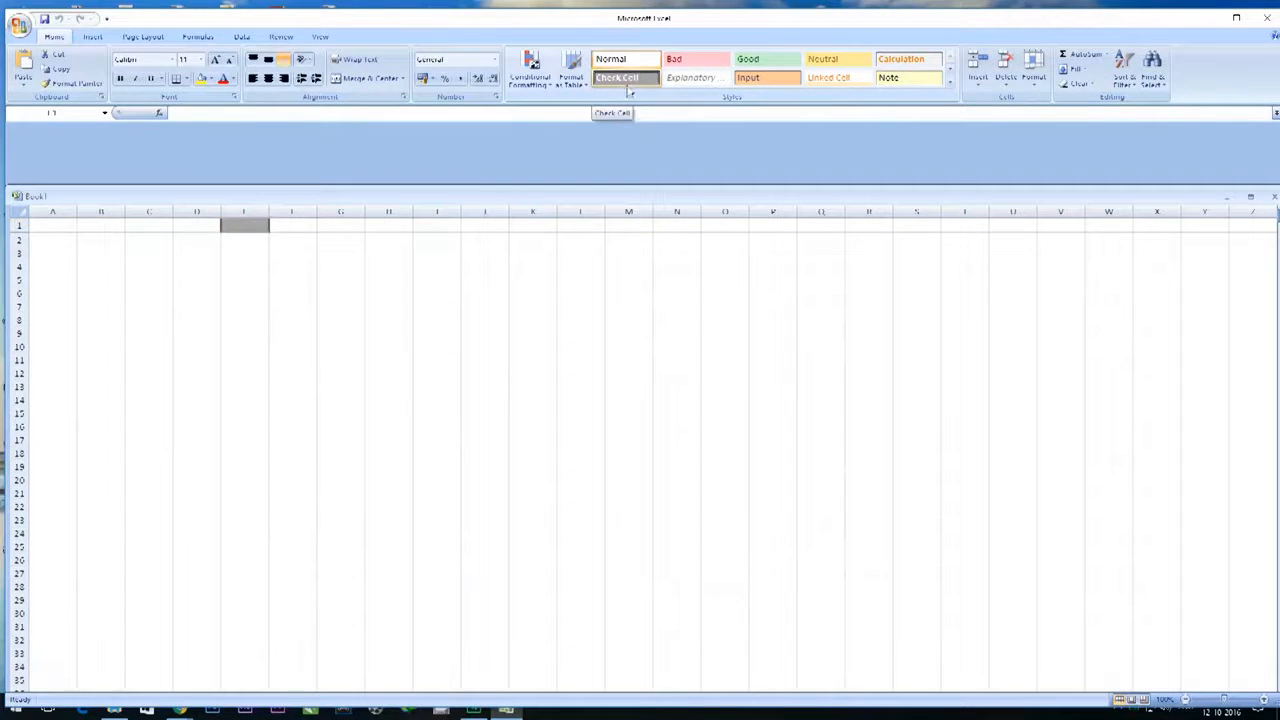
- Enter the header text SNO11 in cell A1
{"action": "left_click", "coordinate": [64, 226]}
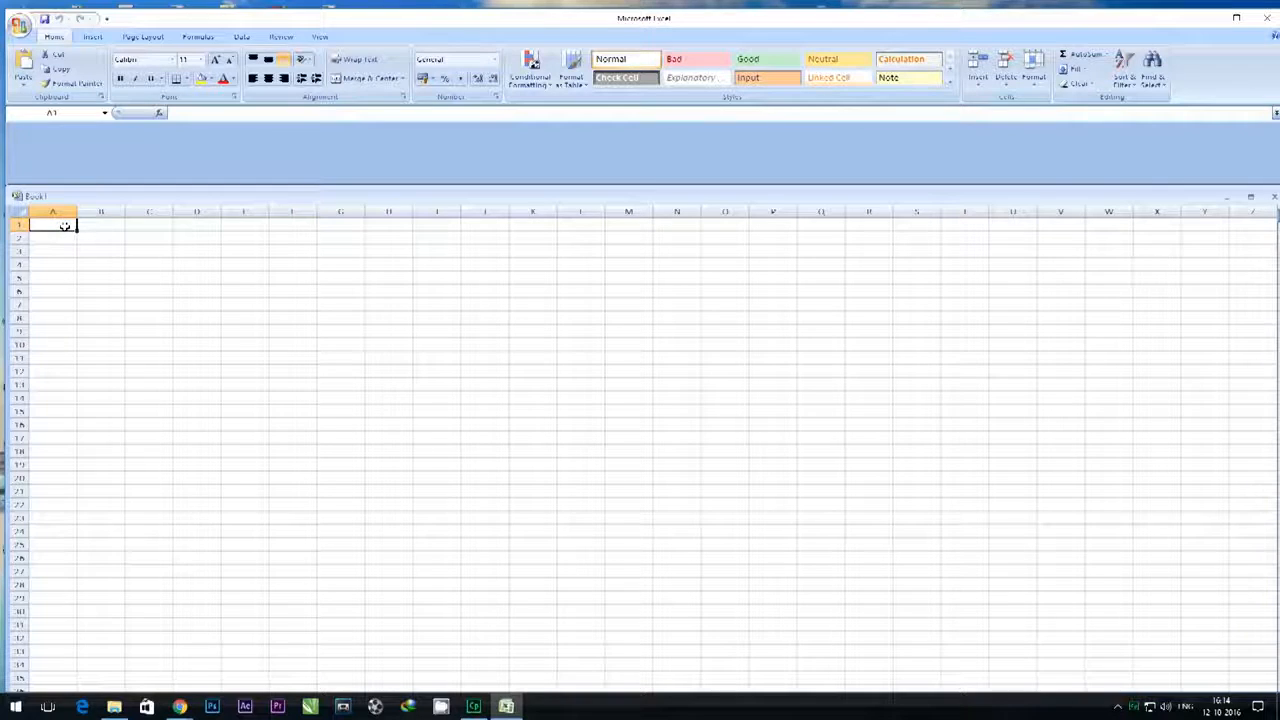
{"action": "type", "text": "SN"}
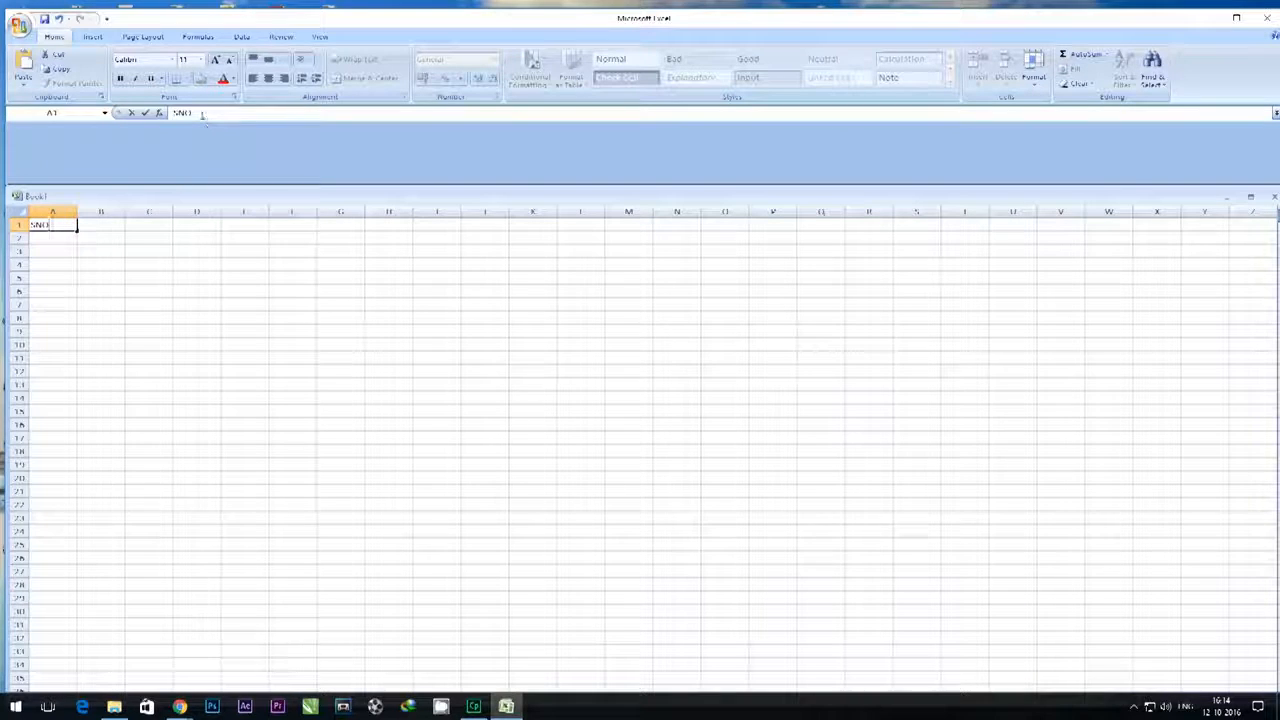
{"action": "type", "text": "O11"}
{"action": "left_click", "coordinate": [45, 233]}
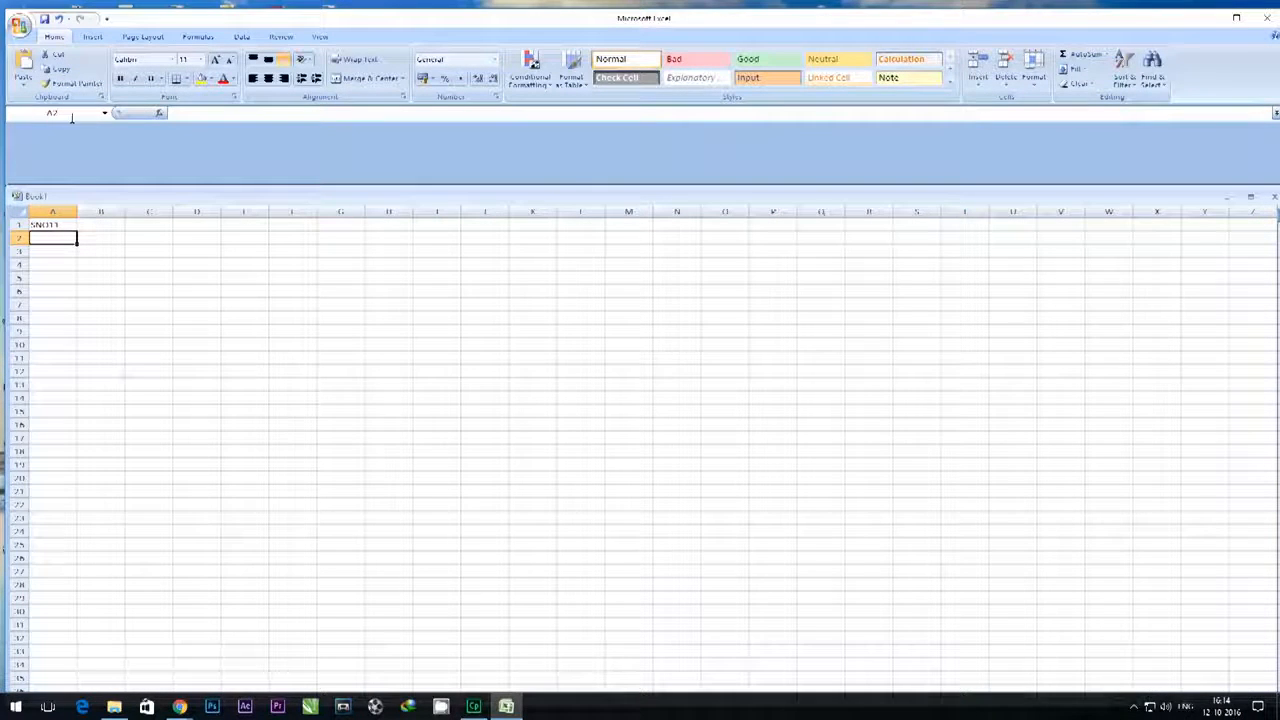
{"action": "left_click", "coordinate": [53, 252]}
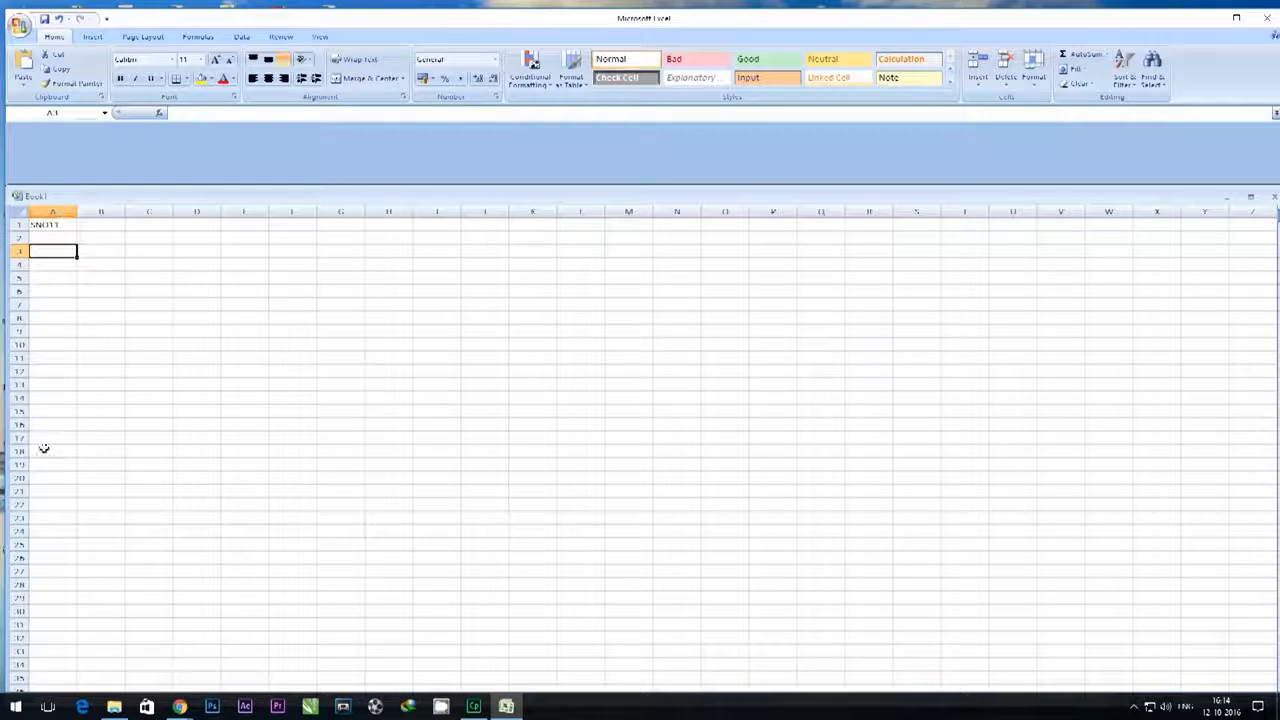
{"action": "left_click", "coordinate": [95, 225]}
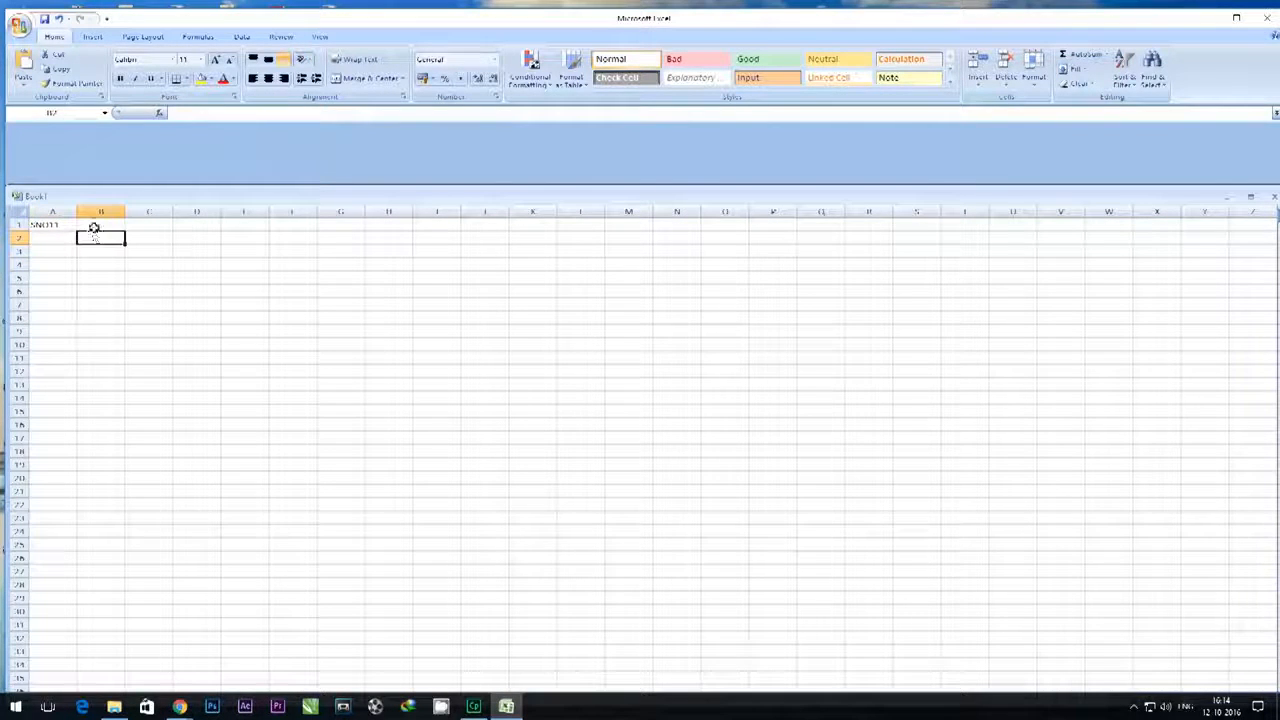
{"action": "key", "text": "Down"}
{"action": "key", "text": "Down"}
{"action": "key", "text": "Down"}
{"action": "key", "text": "Down"}
{"action": "key", "text": "Down"}
{"action": "left_click", "coordinate": [410, 588]}
{"action": "left_click", "coordinate": [466, 584]}
{"action": "left_click", "coordinate": [561, 533]}
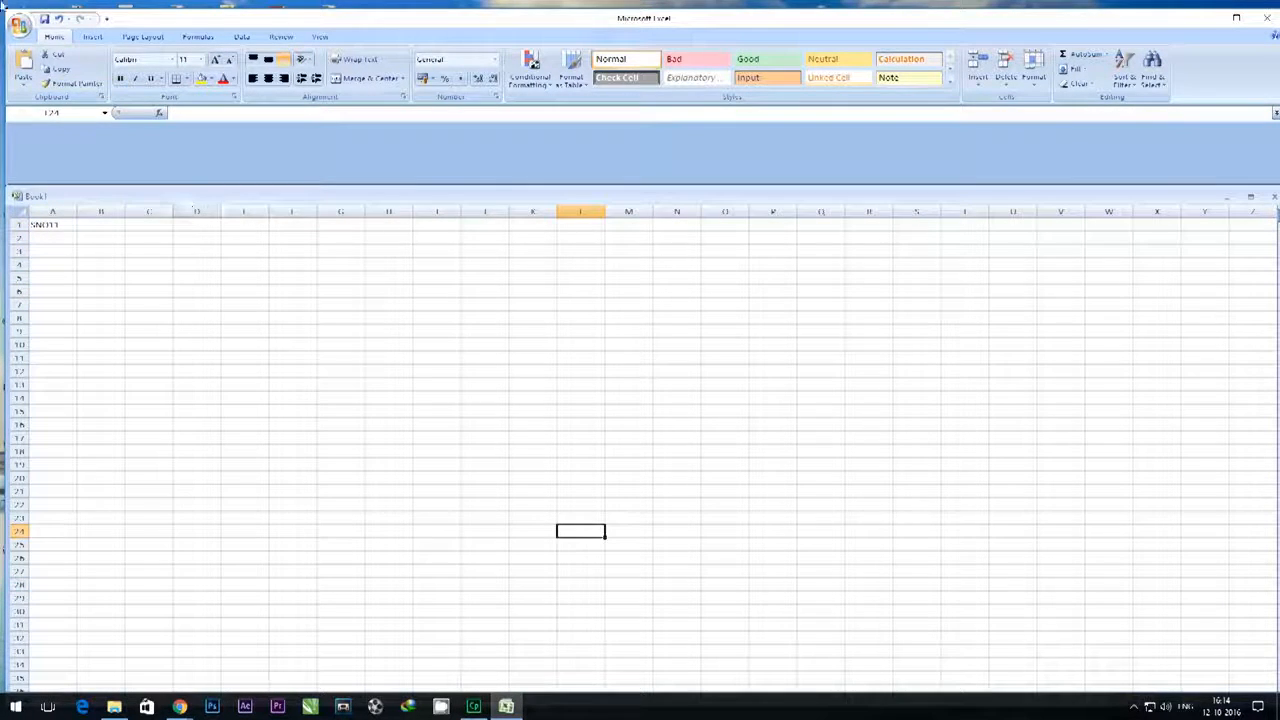
- Correct the header in cell A1 to read SNO1
{"action": "left_click", "coordinate": [65, 223]}
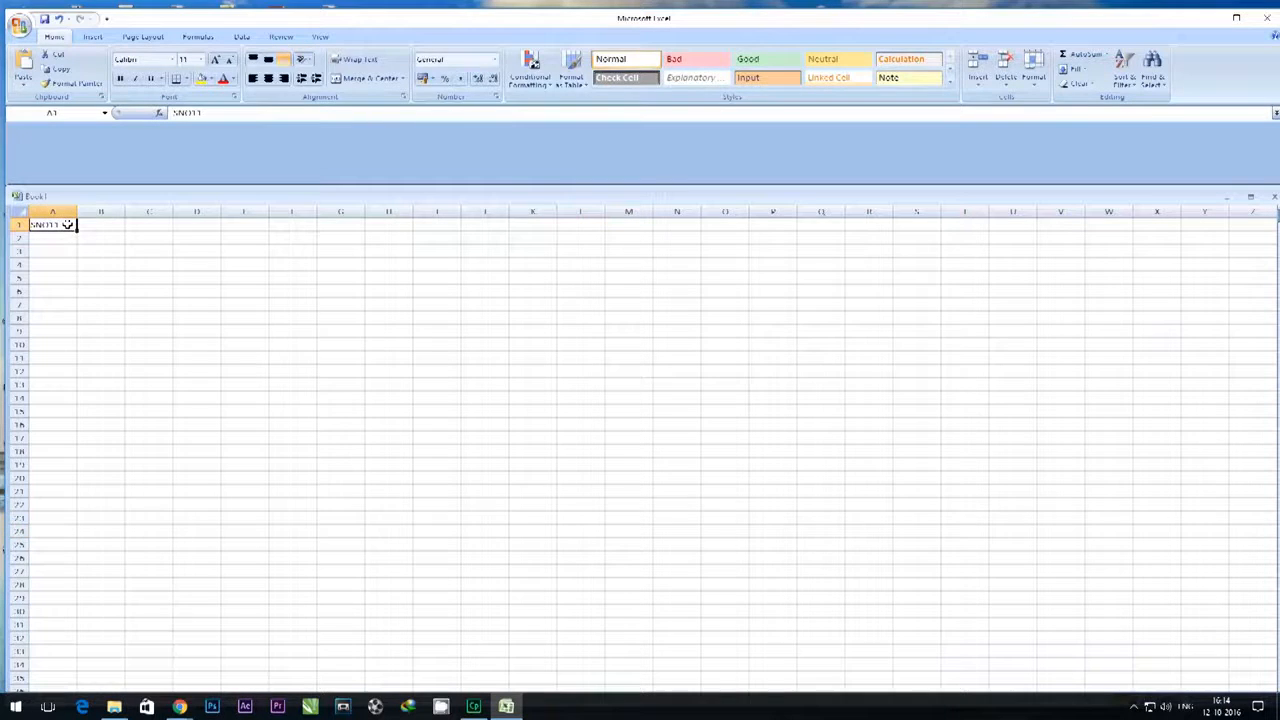
{"action": "double_click", "coordinate": [67, 224]}
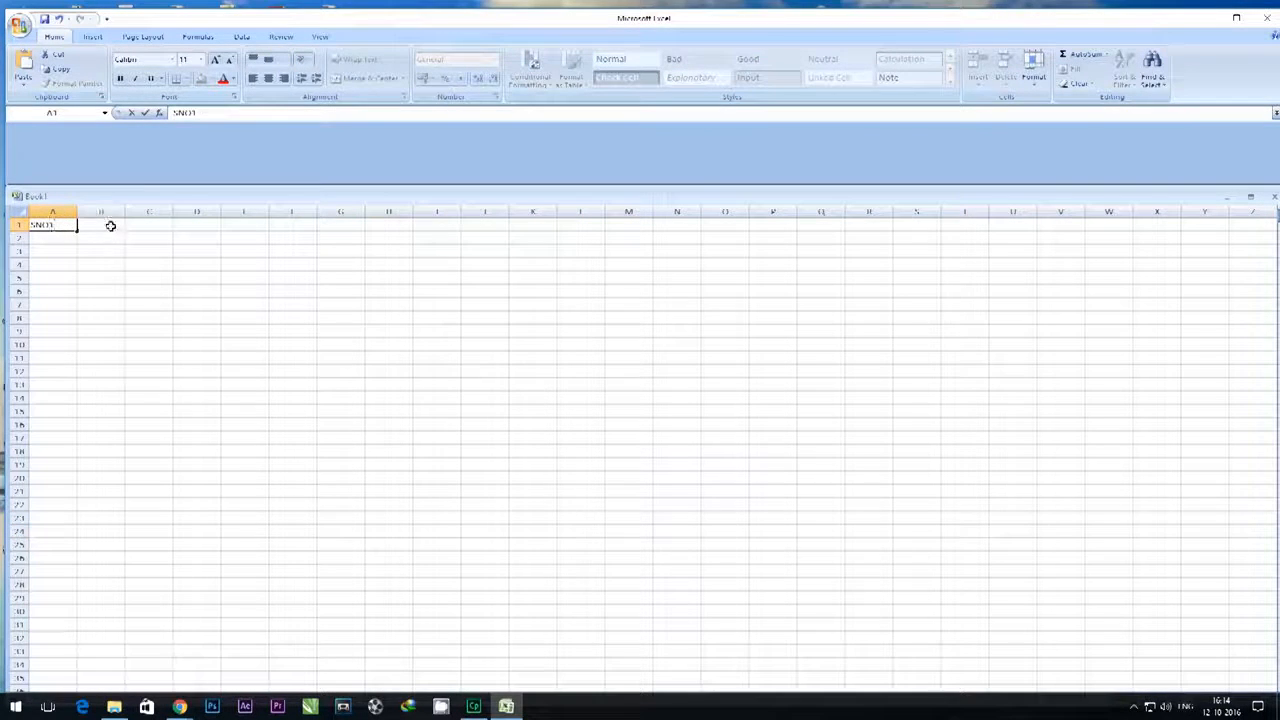
{"action": "left_click", "coordinate": [110, 227]}
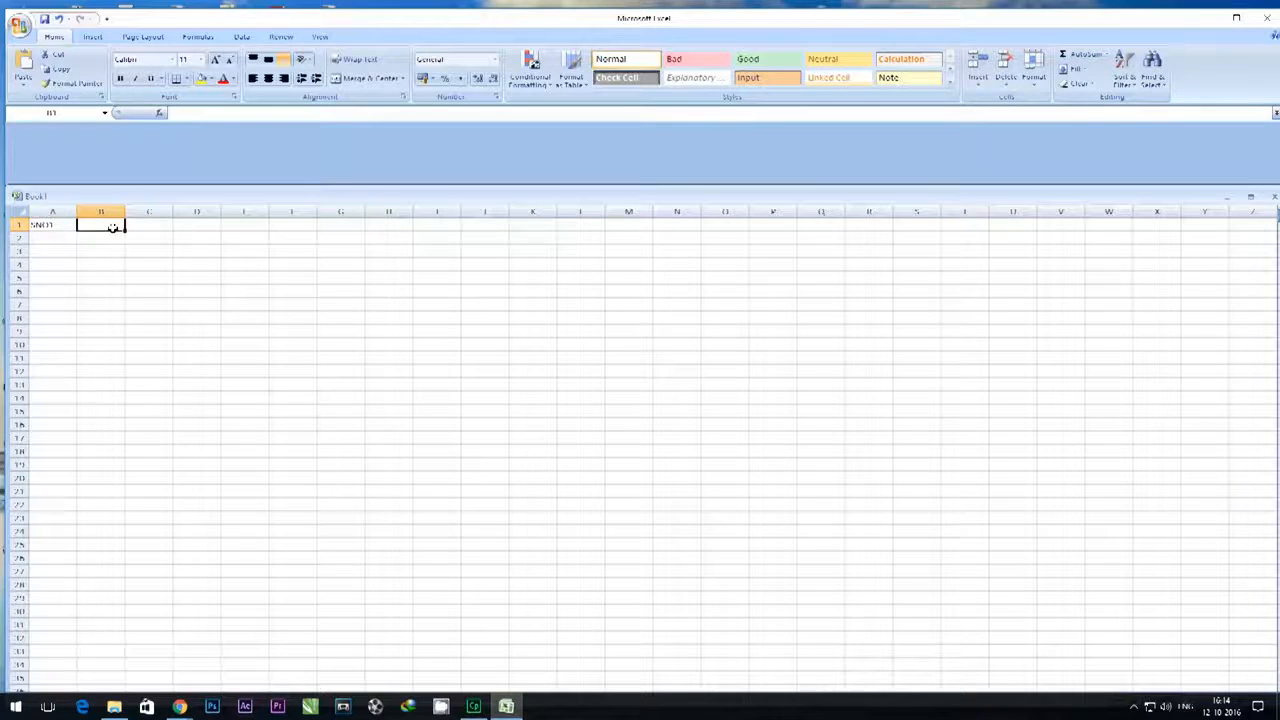
- Enter the headers NAME in cell B1 and SECTION in cell C1
{"action": "type", "text": "NAME"}
{"action": "left_click", "coordinate": [148, 224]}
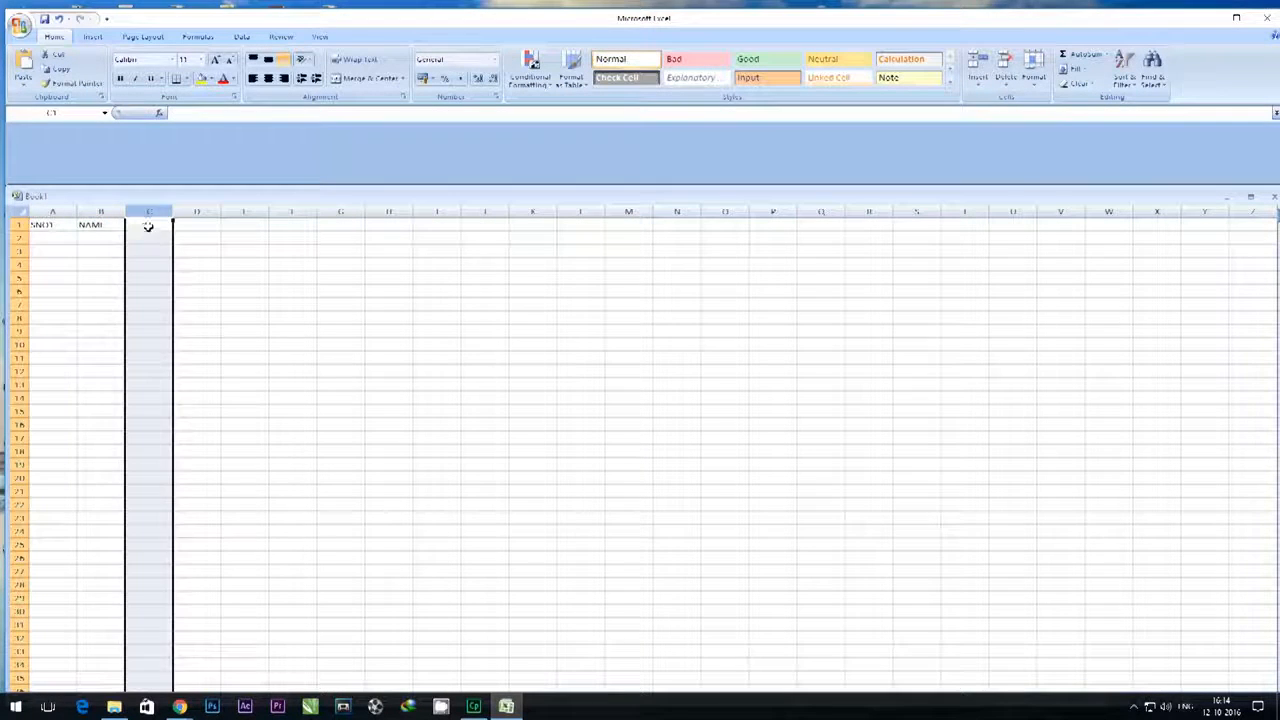
{"action": "type", "text": "SECTION"}
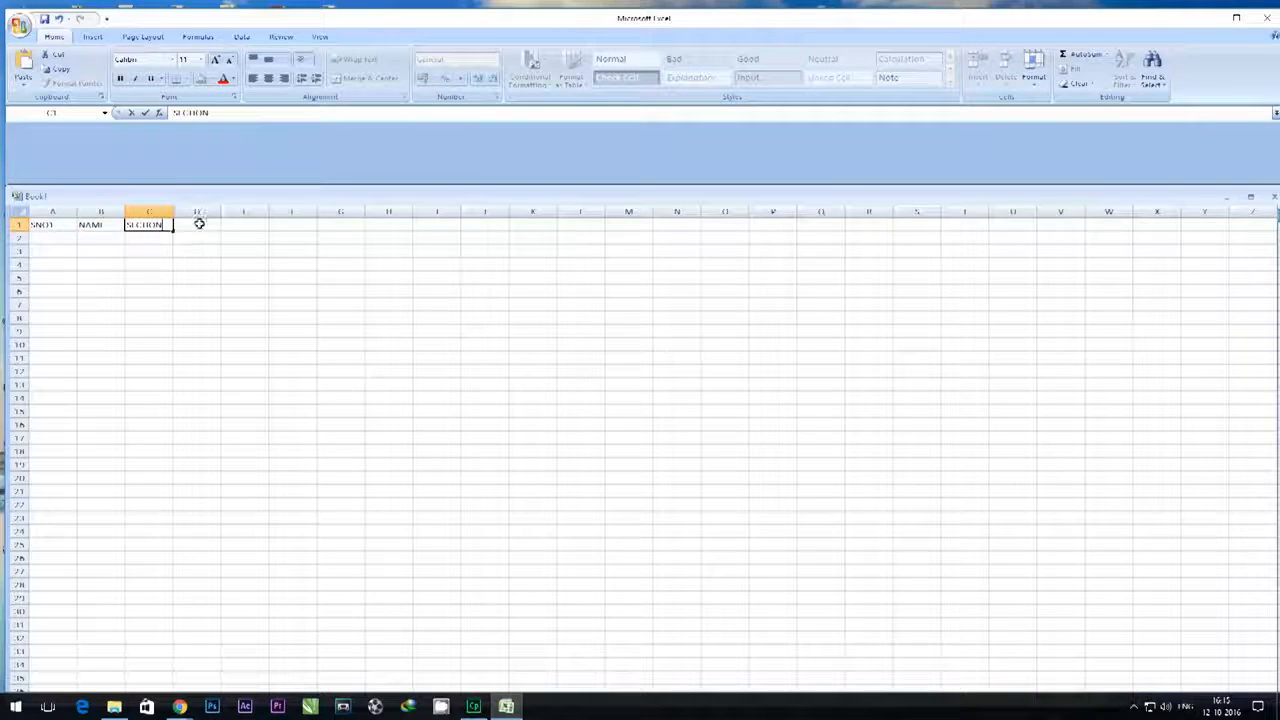
- Enter the header MARKS in cell D1
{"action": "left_click", "coordinate": [199, 224]}
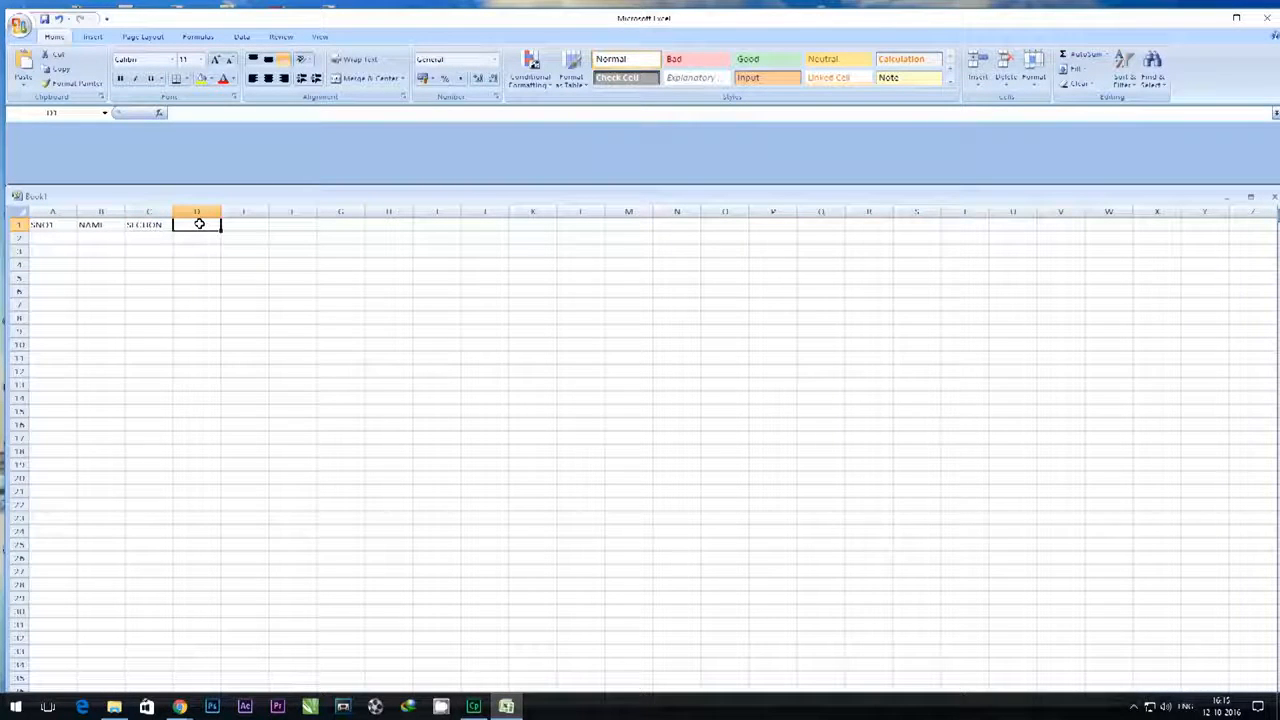
{"action": "type", "text": "MARKS"}
{"action": "left_click", "coordinate": [238, 226]}
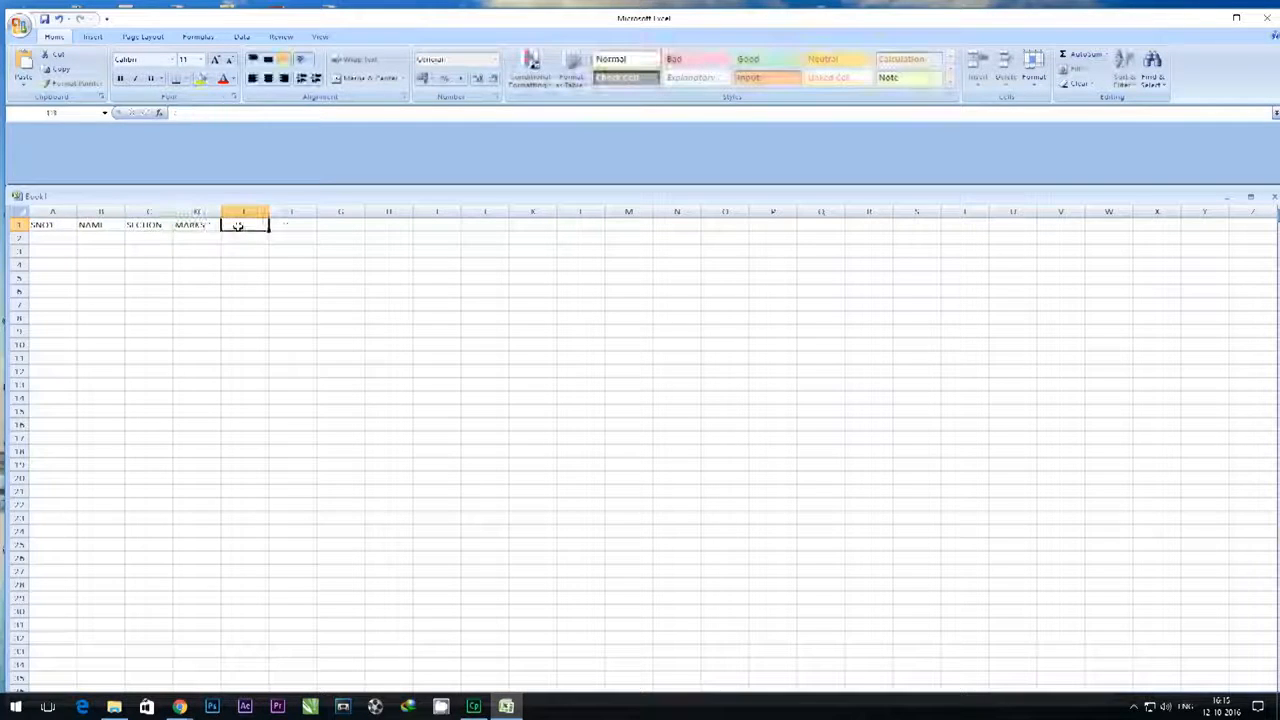
- Replace the header in cell D1 with SUBJECT and enter MARKS in cell E1
{"action": "left_click", "coordinate": [218, 227]}
{"action": "type", "text": "SUBJECT"}
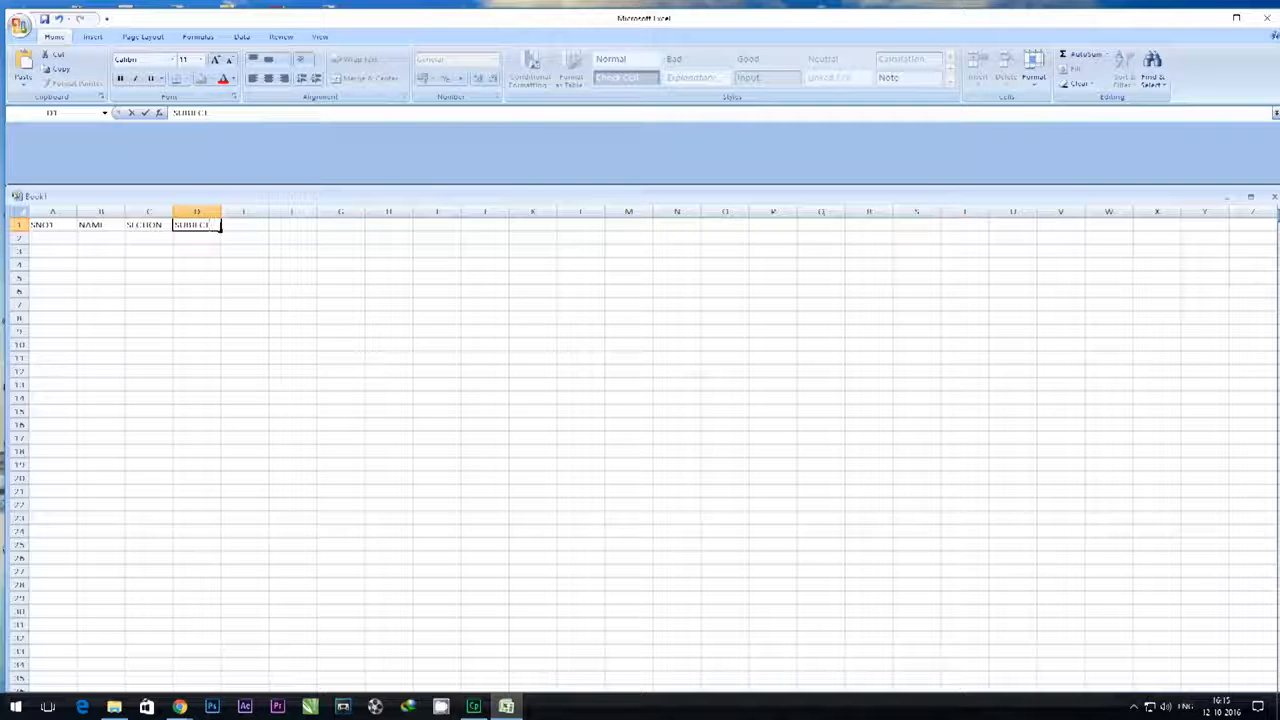
{"action": "left_click", "coordinate": [226, 226]}
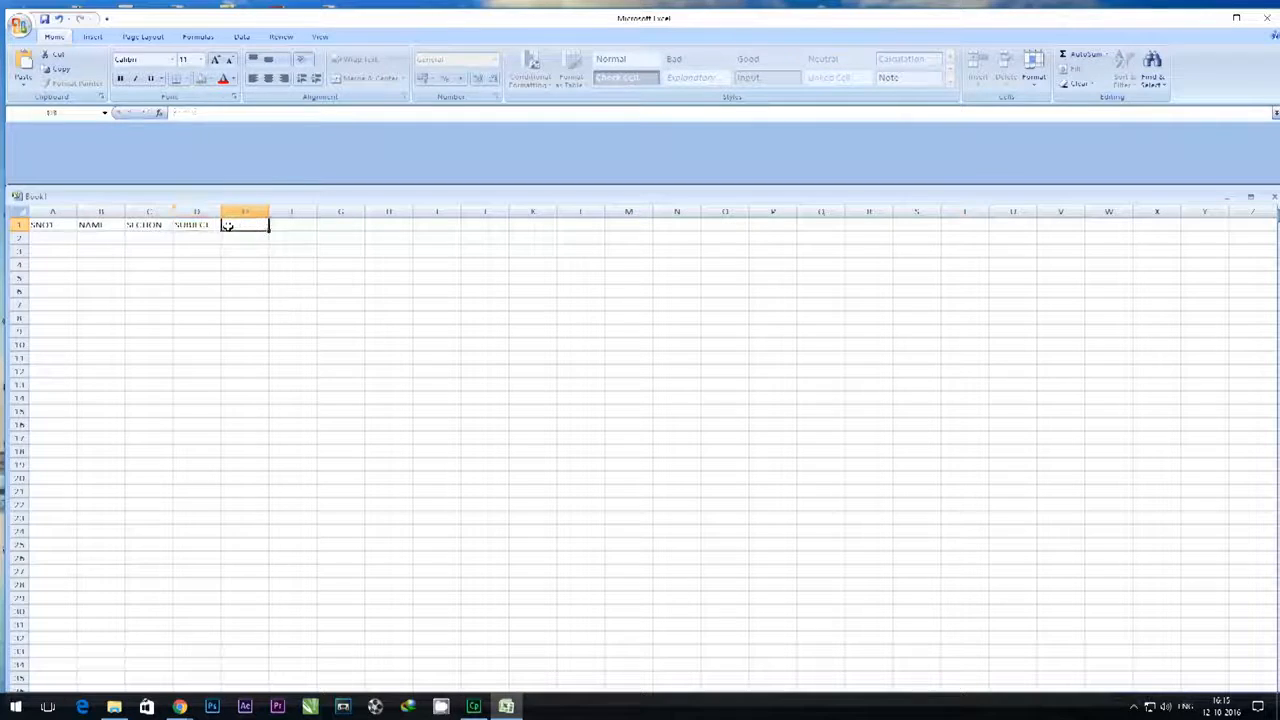
{"action": "type", "text": "MARKS"}
{"action": "left_click", "coordinate": [231, 250]}
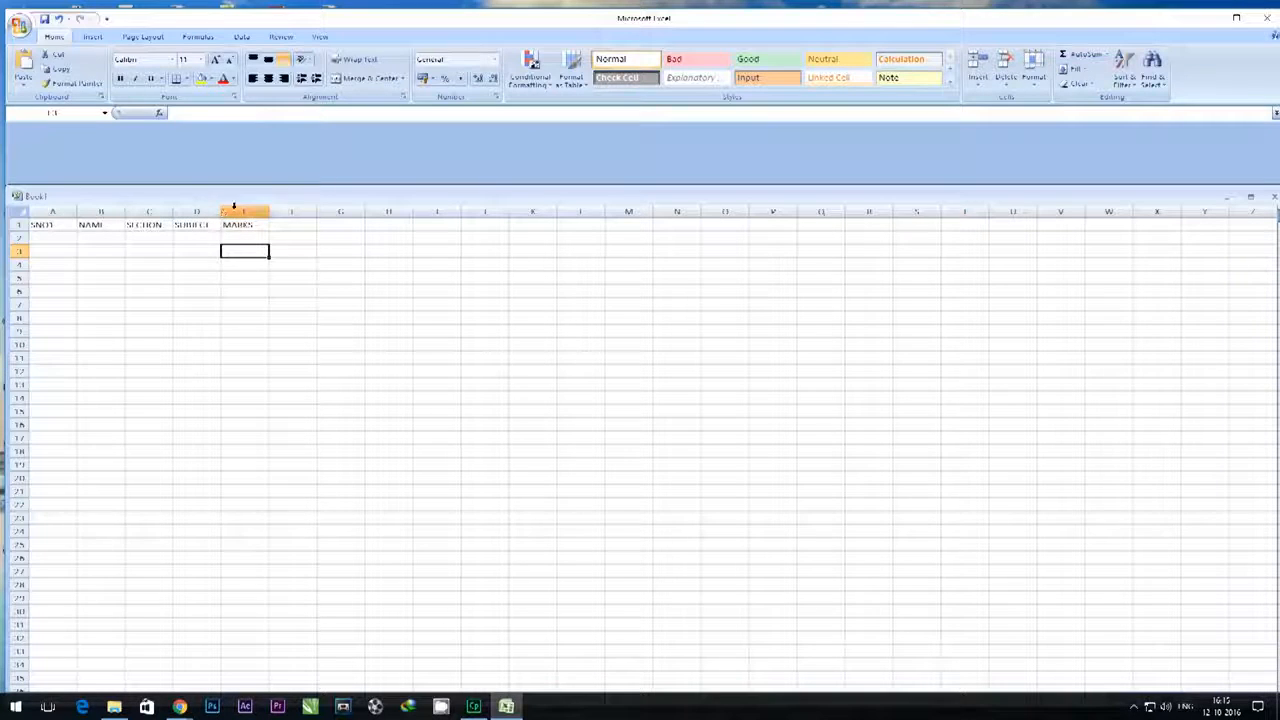
- Widen the MARKS column E and the SUBJECT column D to a little more than twice the default column width
{"action": "left_click", "coordinate": [244, 211]}
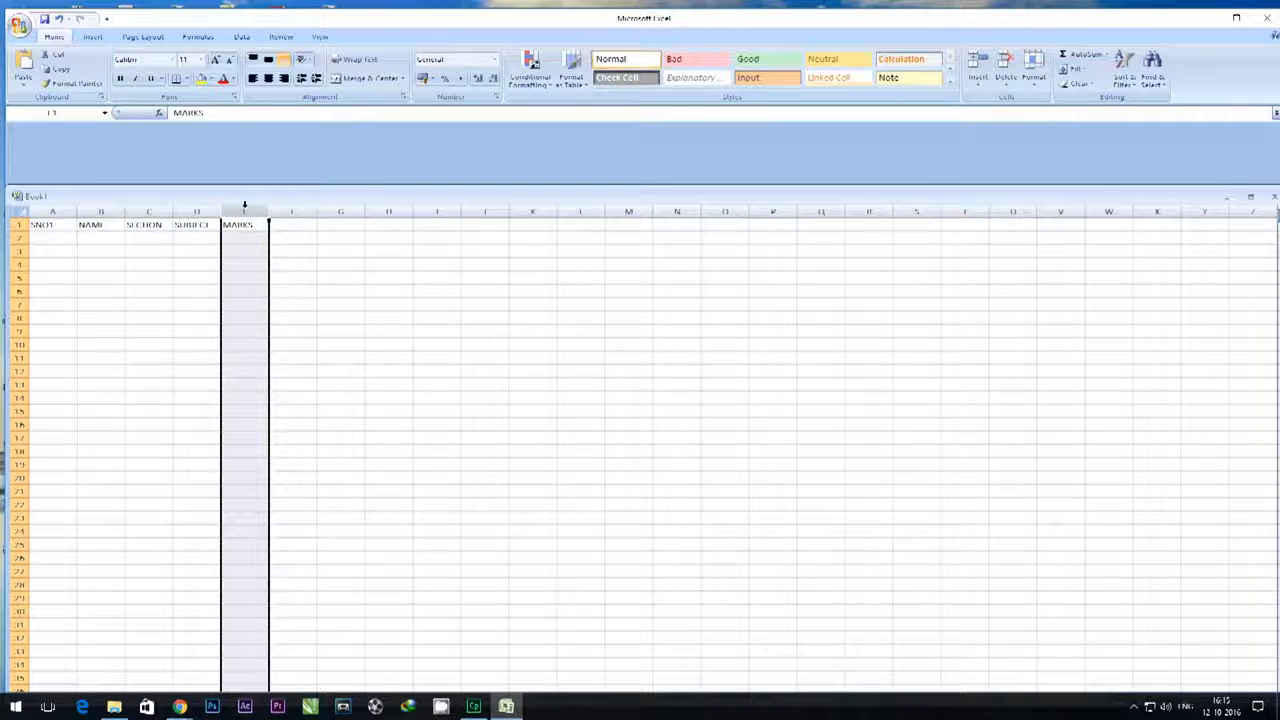
{"action": "left_click", "coordinate": [199, 264]}
{"action": "left_click_drag", "start_coordinate": [267, 212], "coordinate": [328, 210]}
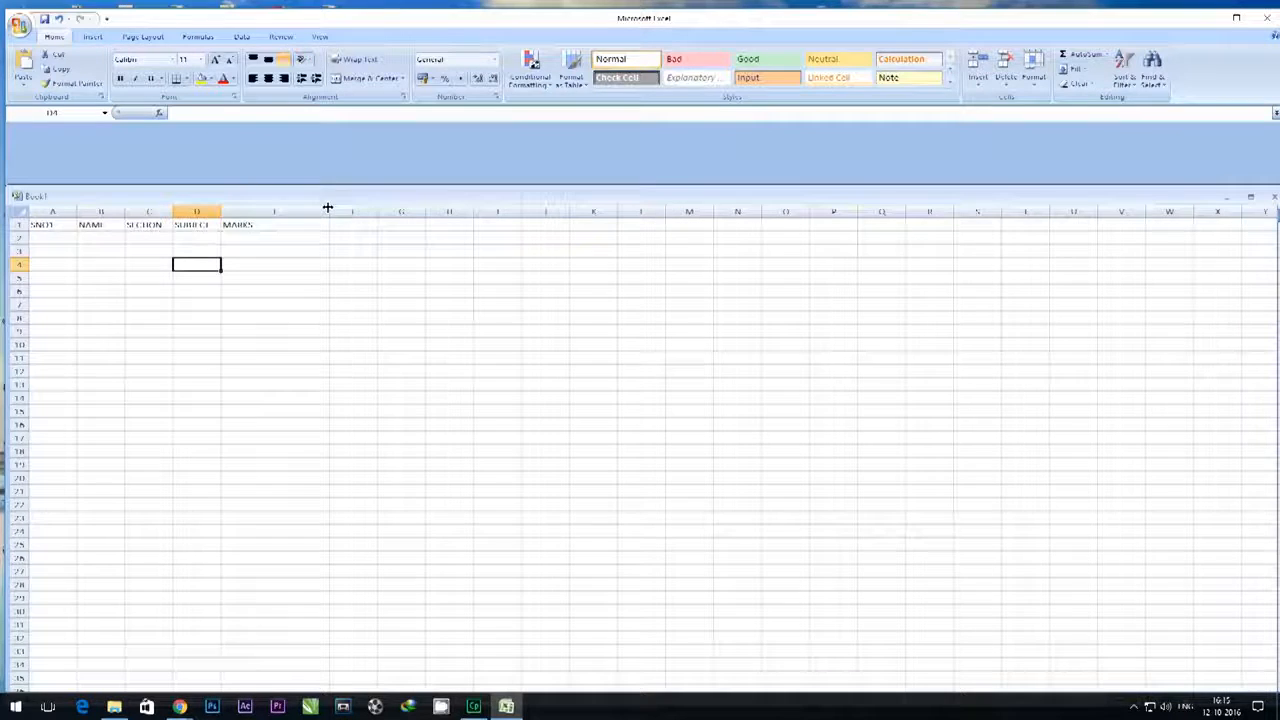
{"action": "left_click_drag", "start_coordinate": [219, 211], "coordinate": [176, 211]}
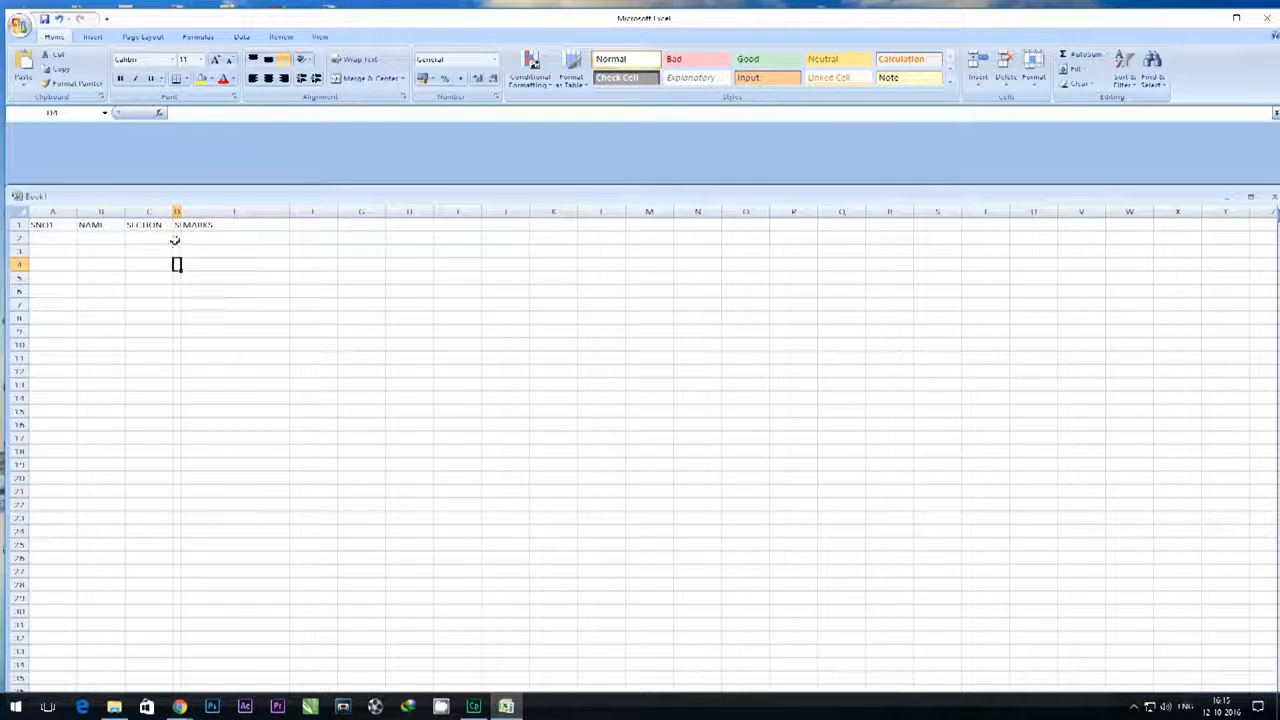
{"action": "left_click_drag", "start_coordinate": [178, 211], "coordinate": [281, 211]}
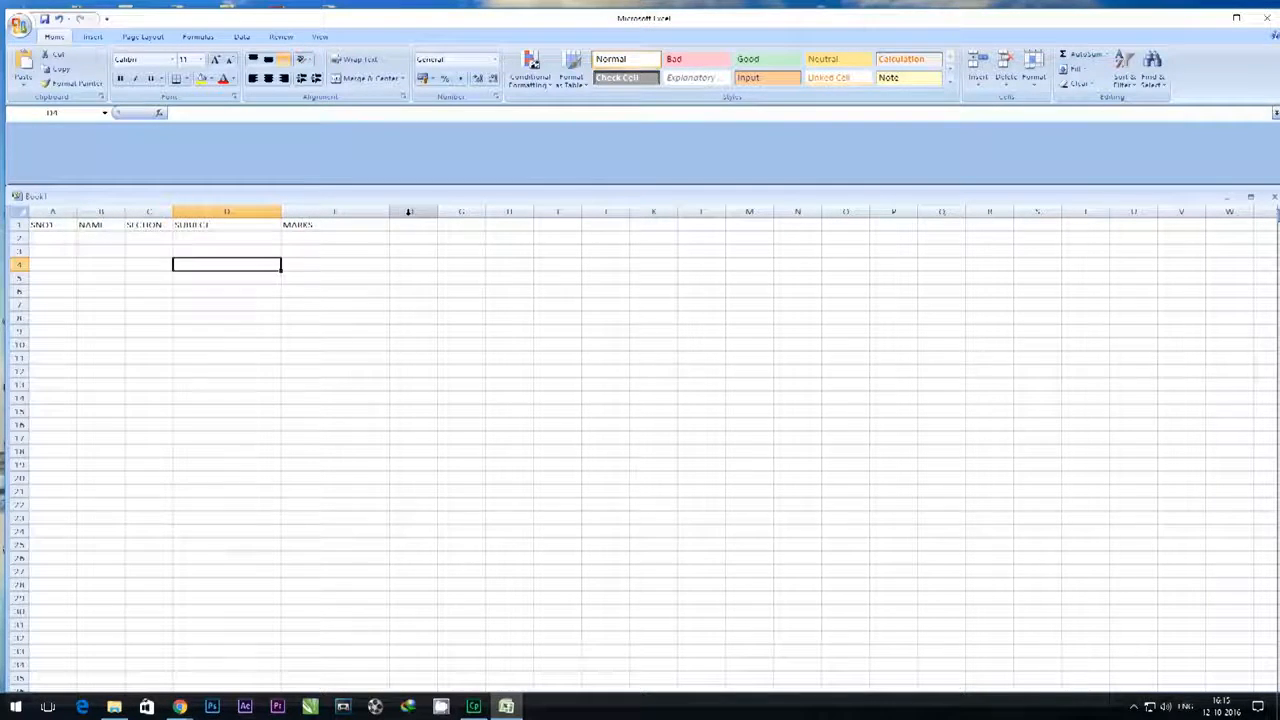
{"action": "left_click", "coordinate": [350, 212]}
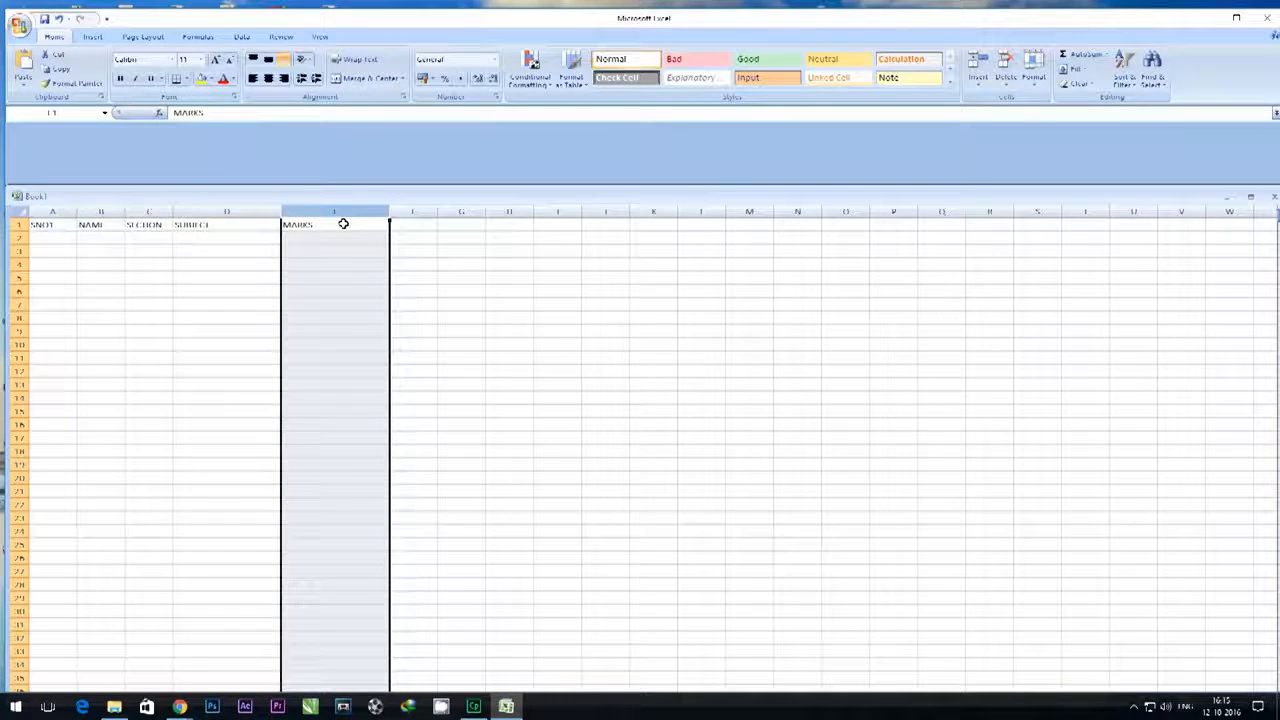
- Apply a Thick Box Border followed by All Borders to the range A1:E16
{"action": "left_click", "coordinate": [68, 227]}
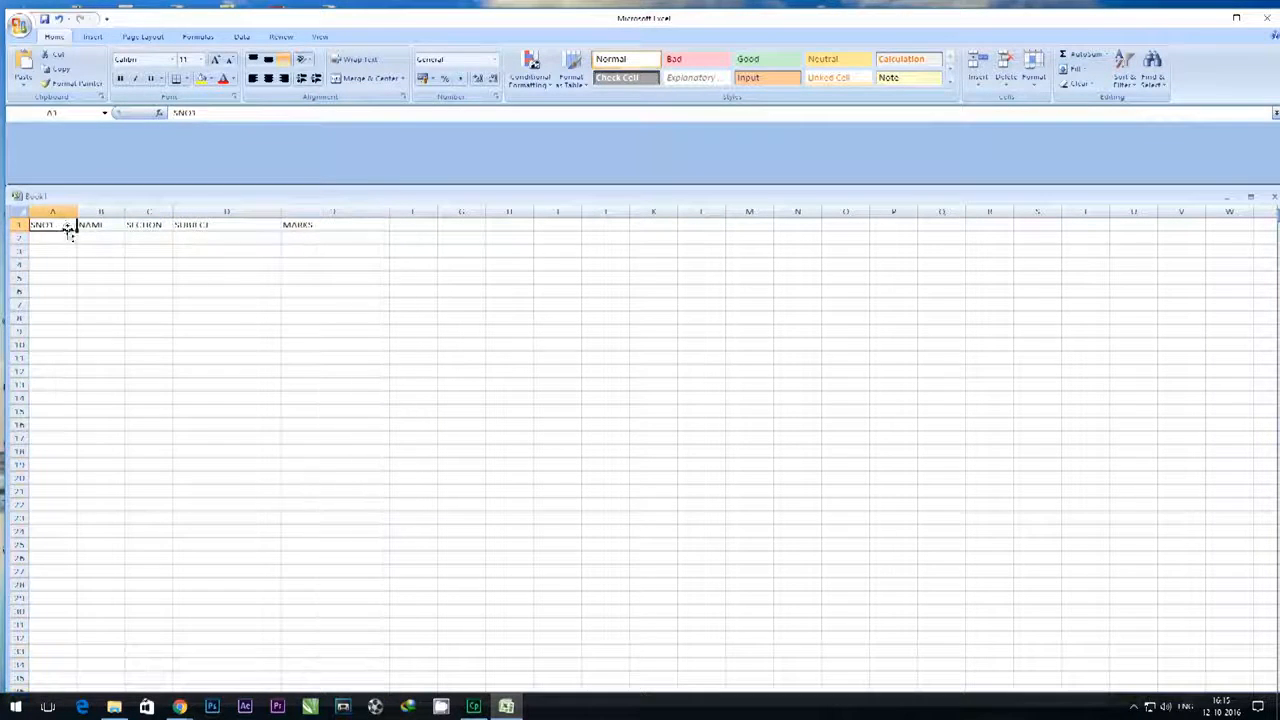
{"action": "left_click_drag", "start_coordinate": [72, 226], "coordinate": [358, 425]}
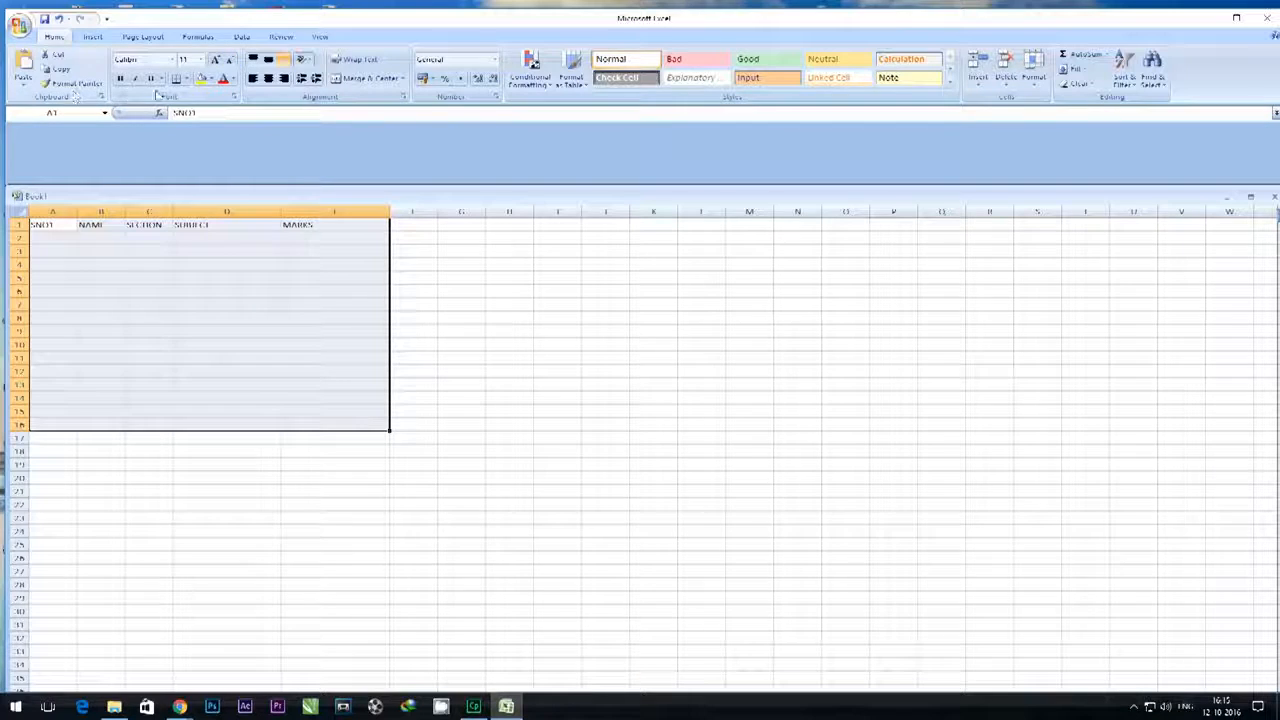
{"action": "left_click", "coordinate": [186, 80]}
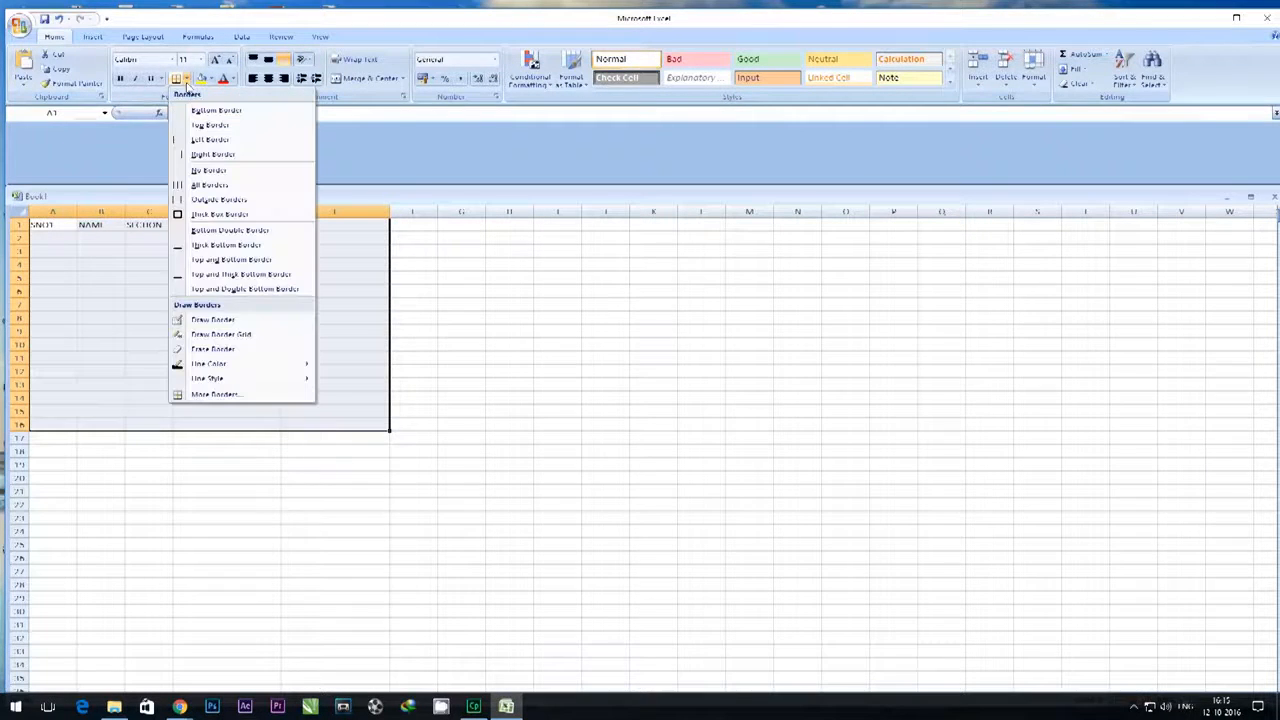
{"action": "left_click", "coordinate": [220, 214]}
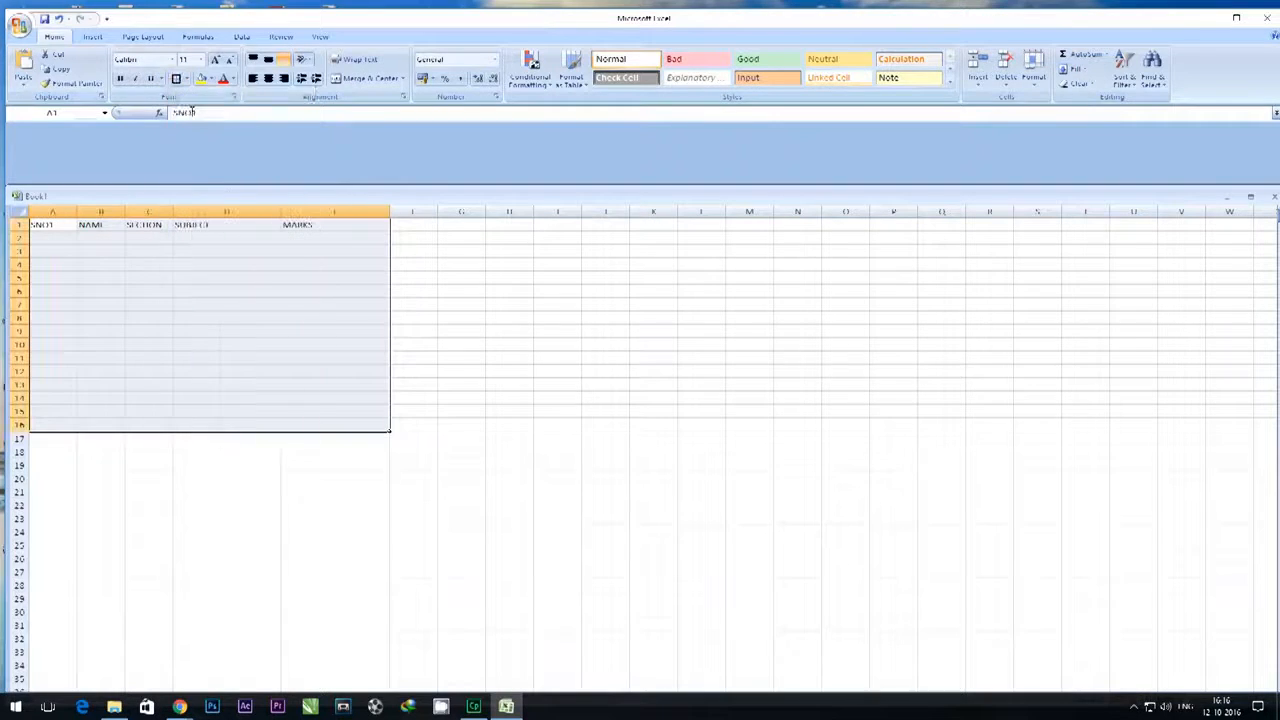
{"action": "left_click", "coordinate": [186, 79]}
{"action": "left_click", "coordinate": [222, 186]}
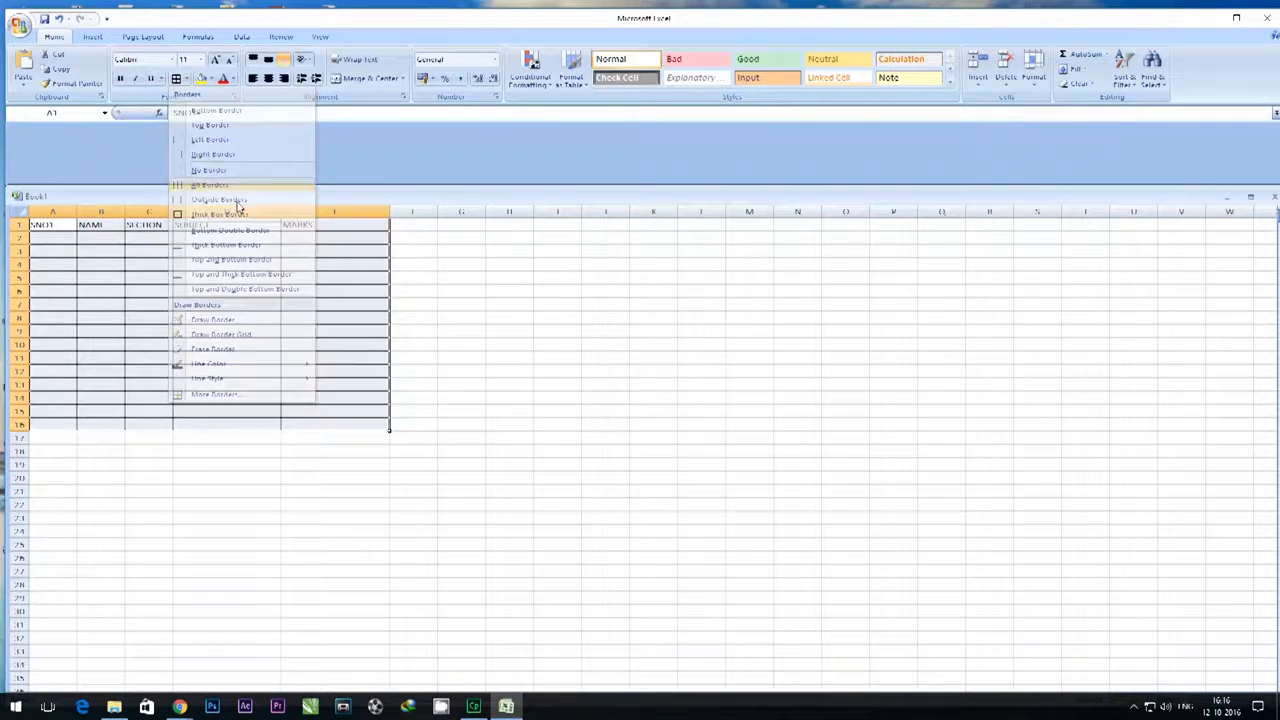
{"action": "left_click", "coordinate": [541, 372]}
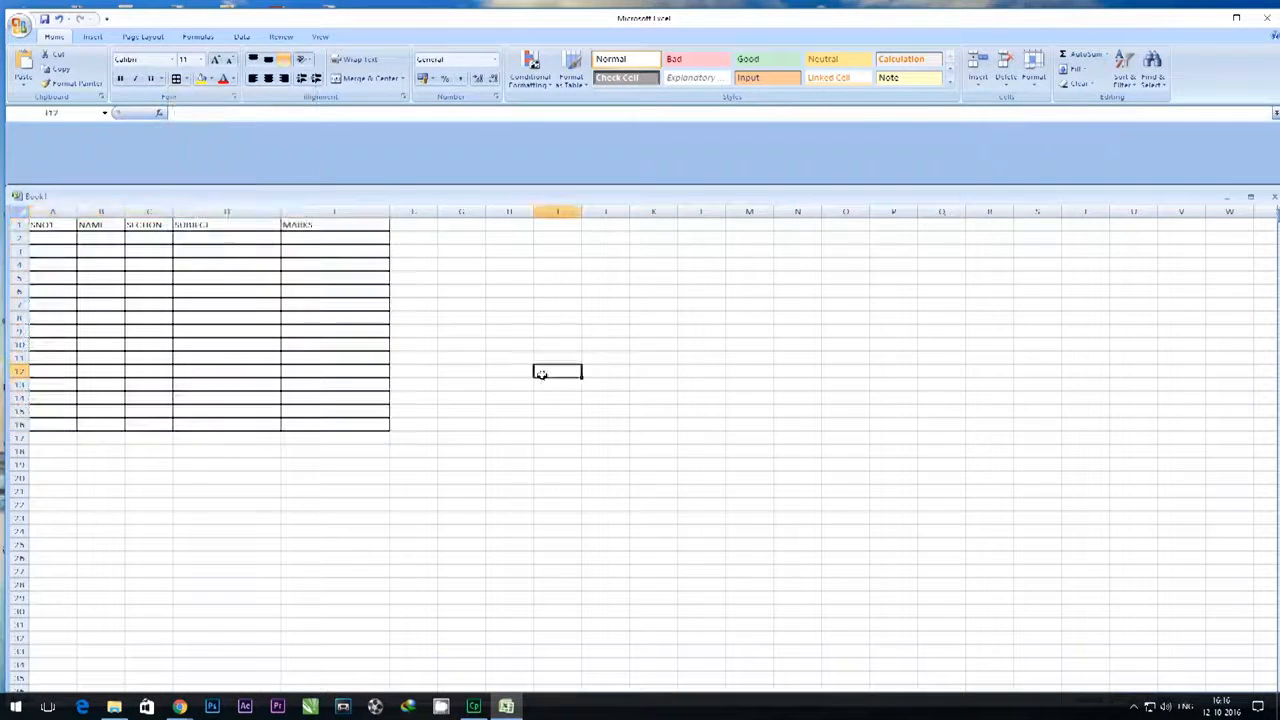
{"action": "left_click", "coordinate": [273, 62]}
{"action": "left_click", "coordinate": [285, 62]}
{"action": "left_click", "coordinate": [268, 78]}
- Try right and left alignment on the headers in A1:E1 and settle on horizontal centering
{"action": "left_click_drag", "start_coordinate": [52, 222], "coordinate": [331, 222]}
{"action": "left_click", "coordinate": [271, 80]}
{"action": "left_click", "coordinate": [284, 80]}
{"action": "left_click", "coordinate": [254, 79]}
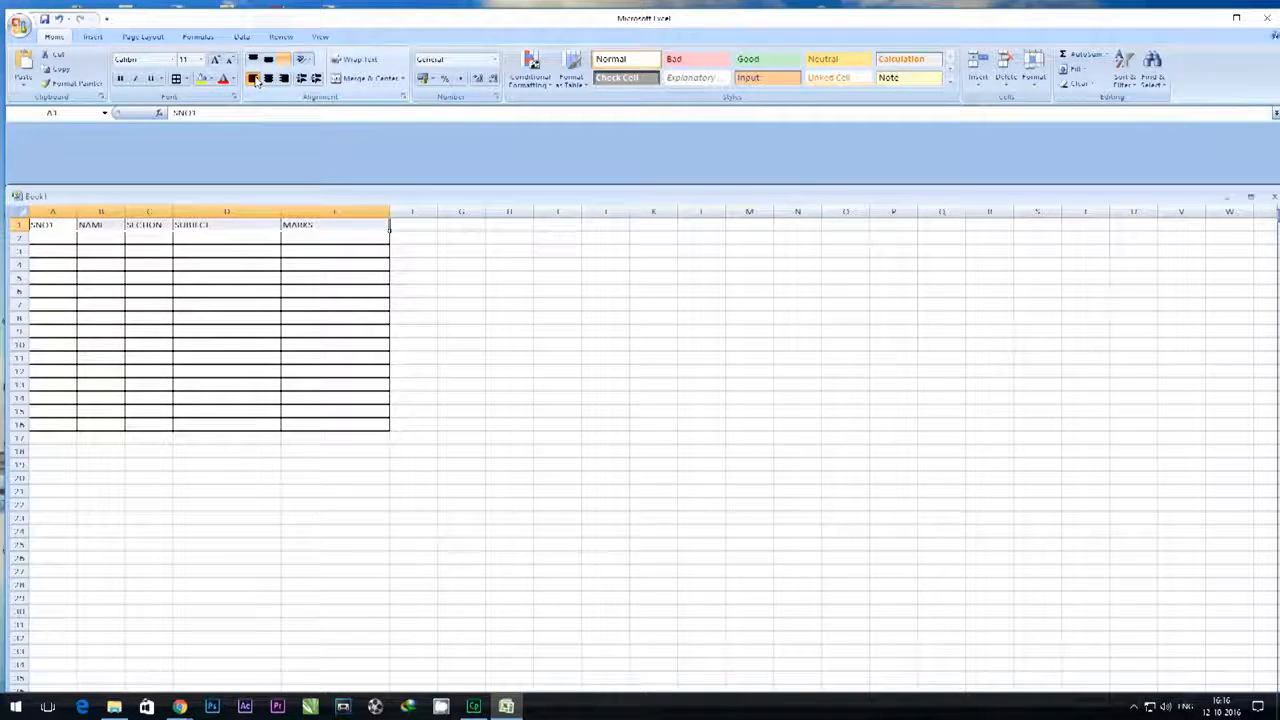
{"action": "left_click", "coordinate": [268, 79]}
{"action": "left_click", "coordinate": [272, 63]}
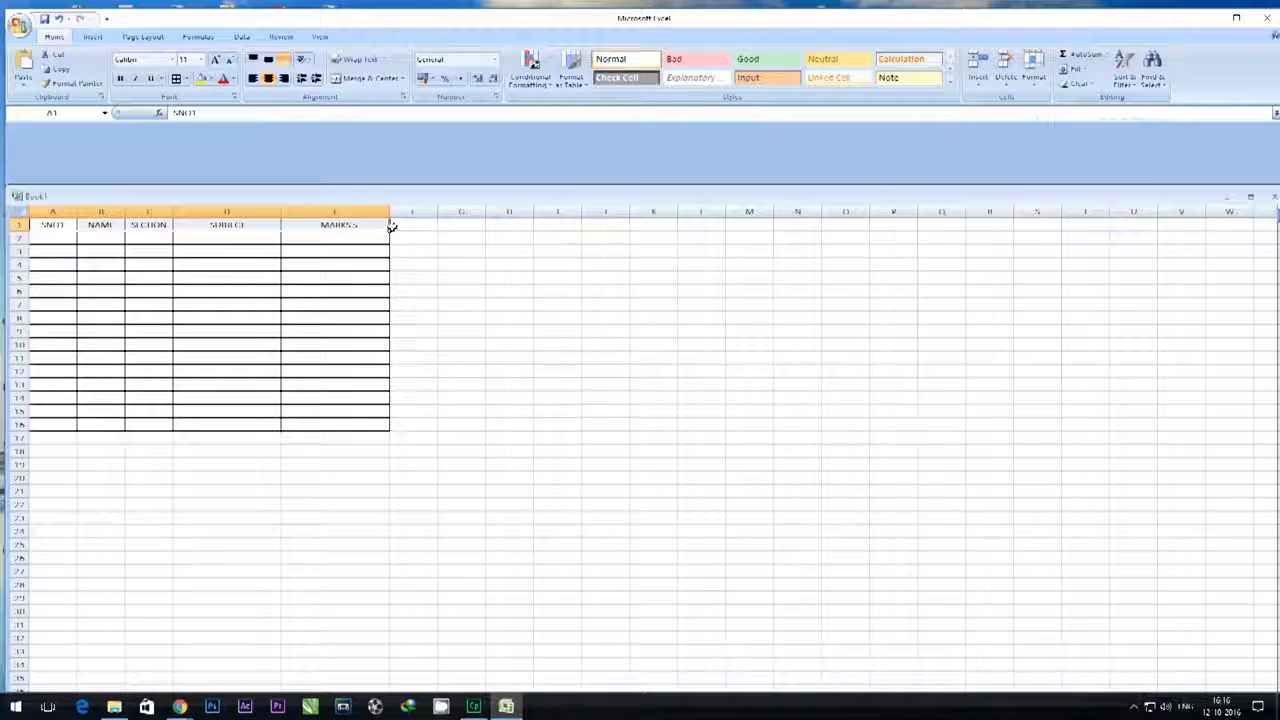
- Increase the height of row 1 to about five default rows and middle-align the headers in A1:E1
{"action": "left_click", "coordinate": [413, 226]}
{"action": "left_click_drag", "start_coordinate": [27, 231], "coordinate": [328, 252]}
{"action": "left_click", "coordinate": [269, 62]}
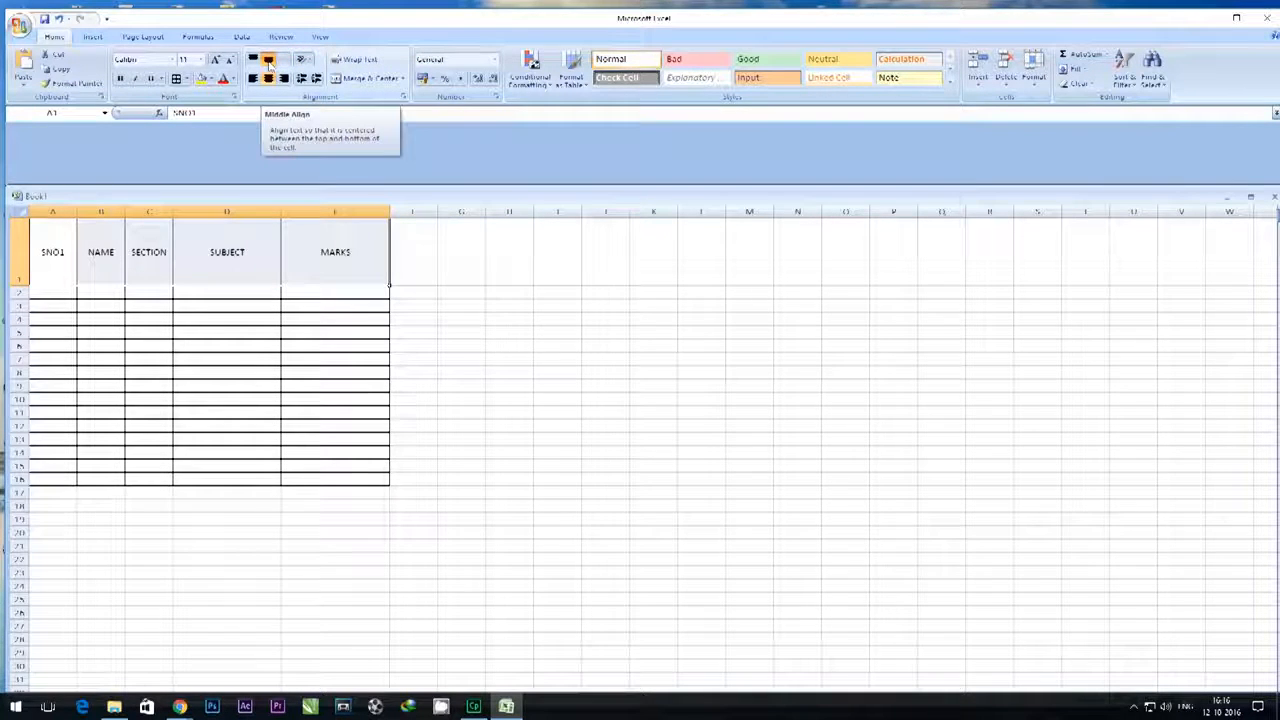
- Compare top and bottom alignment on the headers, return them to Middle Align, and reduce row 1 to about three default rows high
{"action": "left_click", "coordinate": [254, 60]}
{"action": "left_click", "coordinate": [268, 62]}
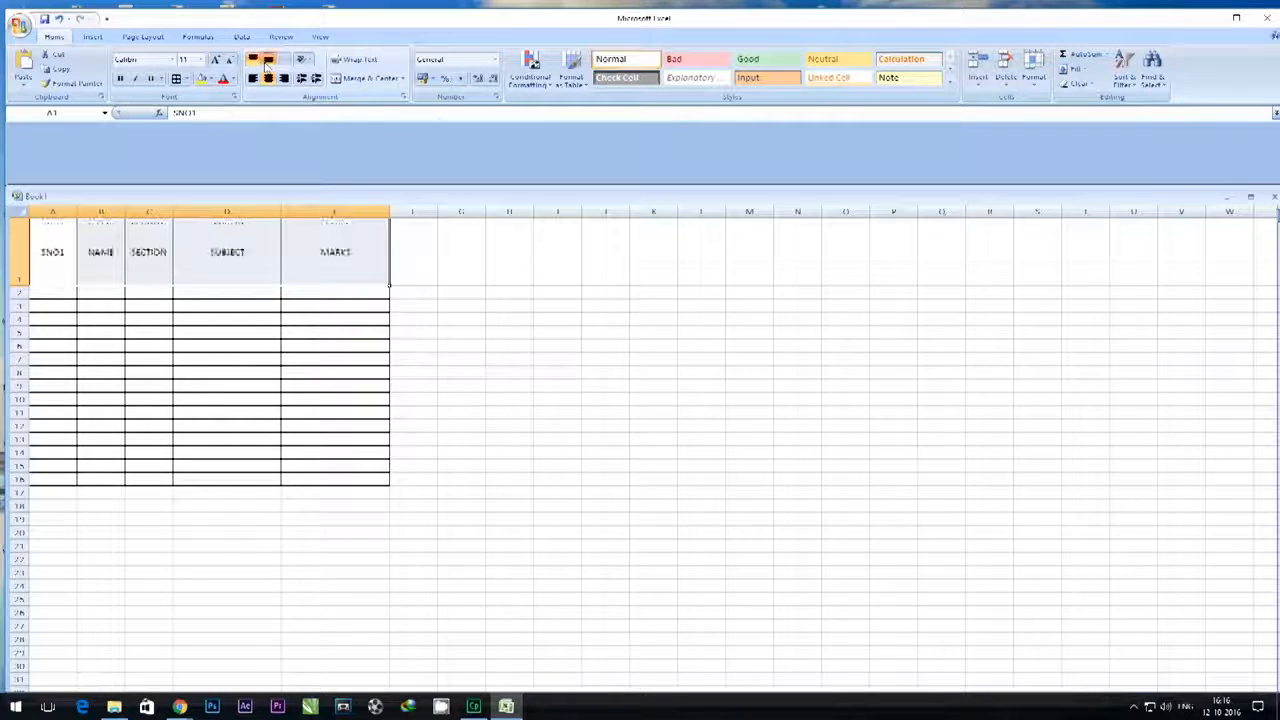
{"action": "left_click", "coordinate": [284, 61]}
{"action": "left_click", "coordinate": [269, 63]}
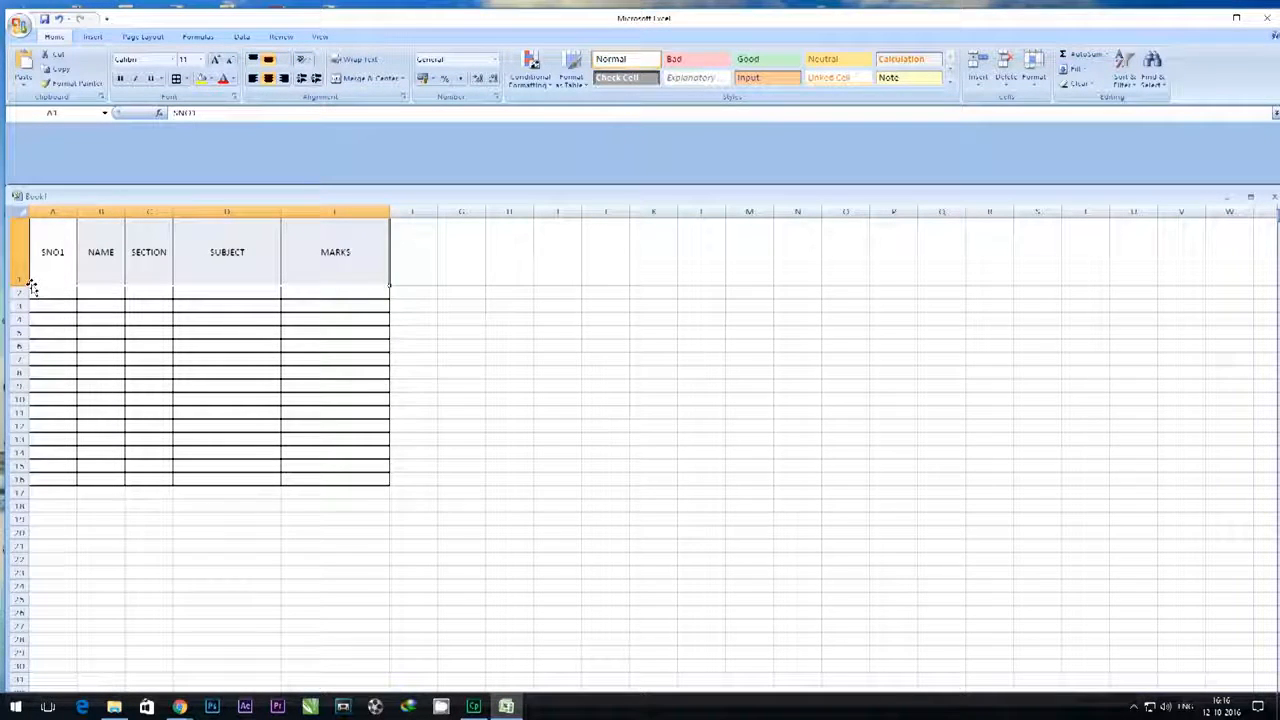
{"action": "left_click_drag", "start_coordinate": [32, 286], "coordinate": [30, 257]}
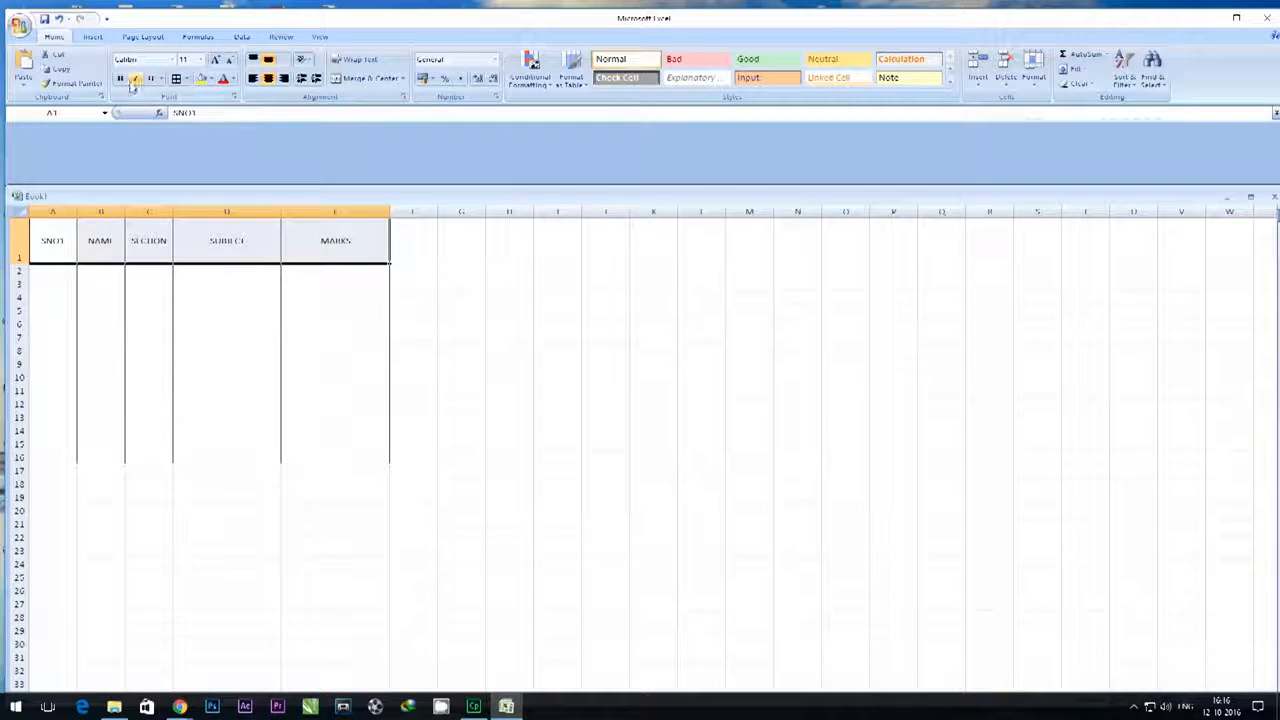
- Make the headers in A1:E1 bold at font size 16 and widen column C so that SECTION fits
{"action": "left_click", "coordinate": [120, 79]}
{"action": "left_click", "coordinate": [216, 60]}
{"action": "left_click", "coordinate": [216, 60]}
{"action": "left_click", "coordinate": [216, 60]}
{"action": "left_click", "coordinate": [216, 60]}
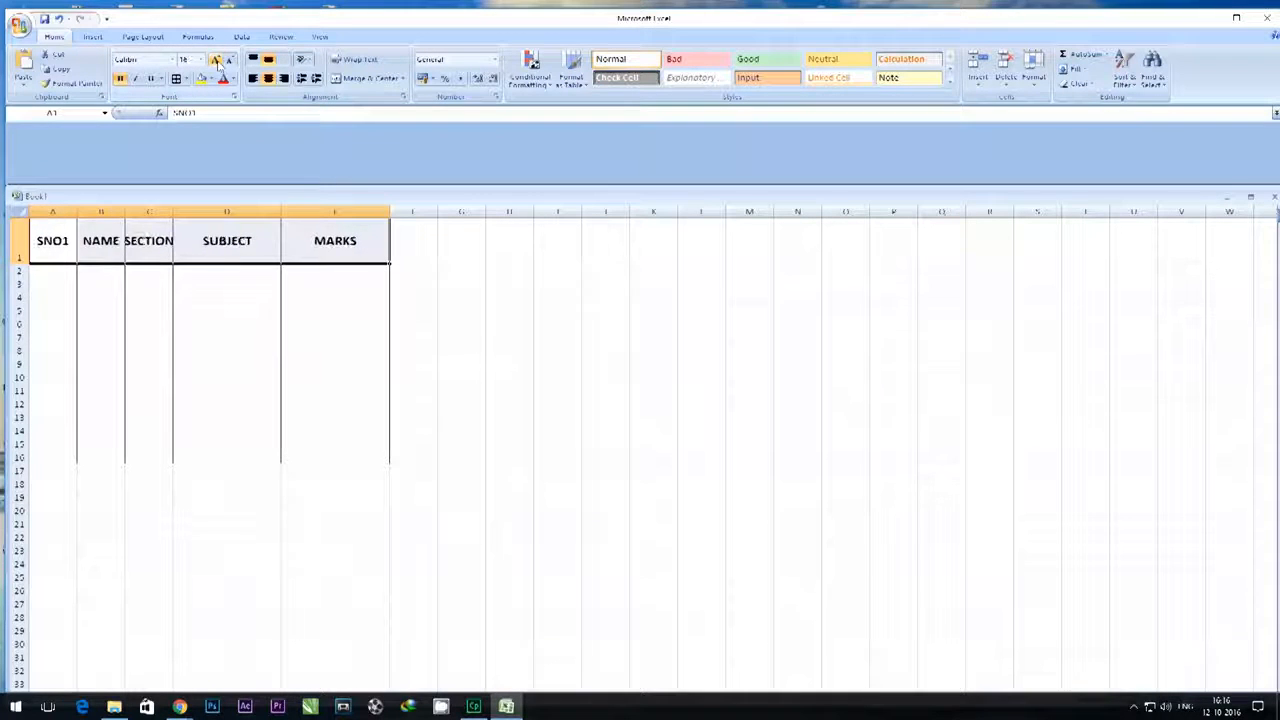
{"action": "left_click", "coordinate": [461, 270]}
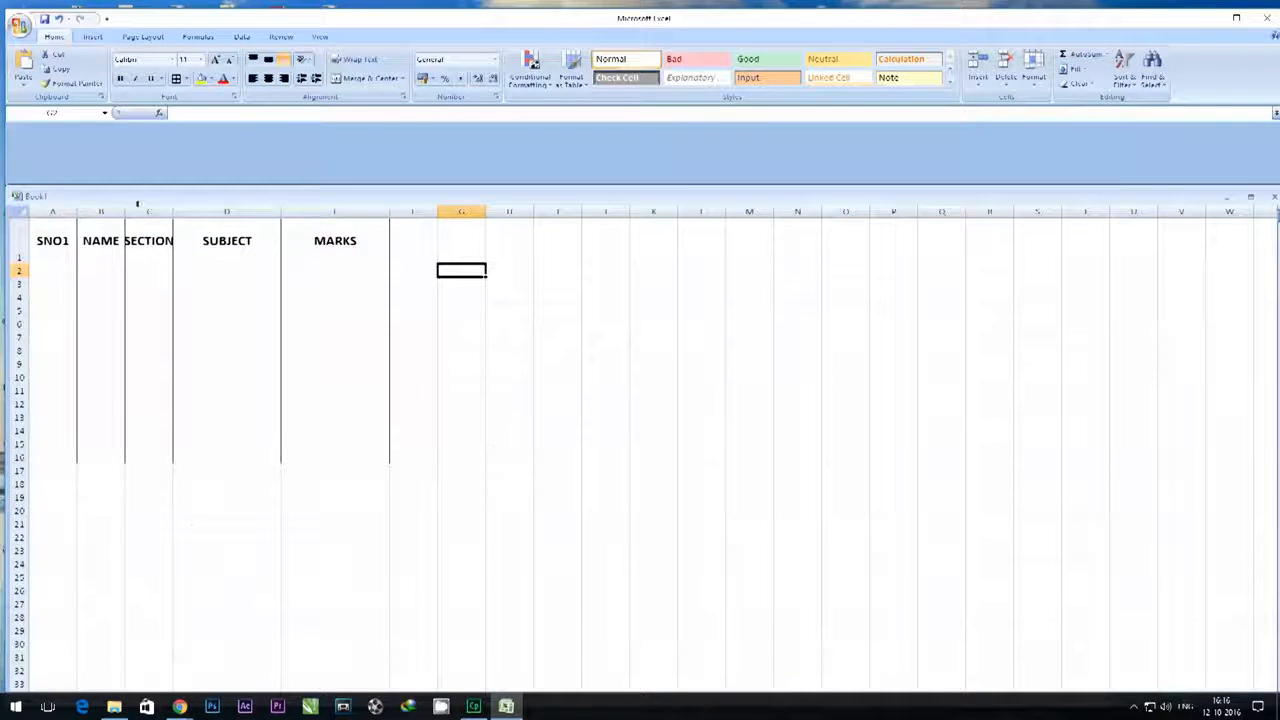
{"action": "left_click_drag", "start_coordinate": [172, 211], "coordinate": [207, 211]}
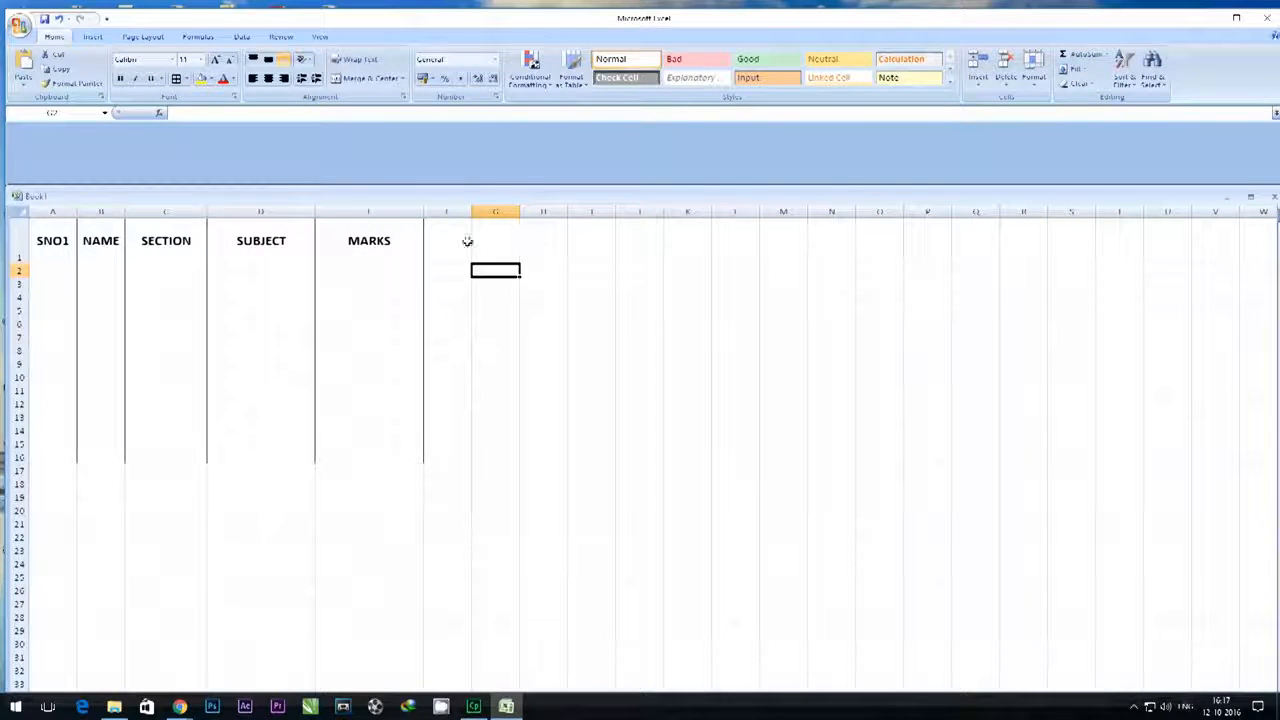
- Widen column F to about three default columns and enter the header MARKS CALCULATOR in F1
{"action": "left_click", "coordinate": [467, 241]}
{"action": "left_click_drag", "start_coordinate": [471, 211], "coordinate": [567, 211]}
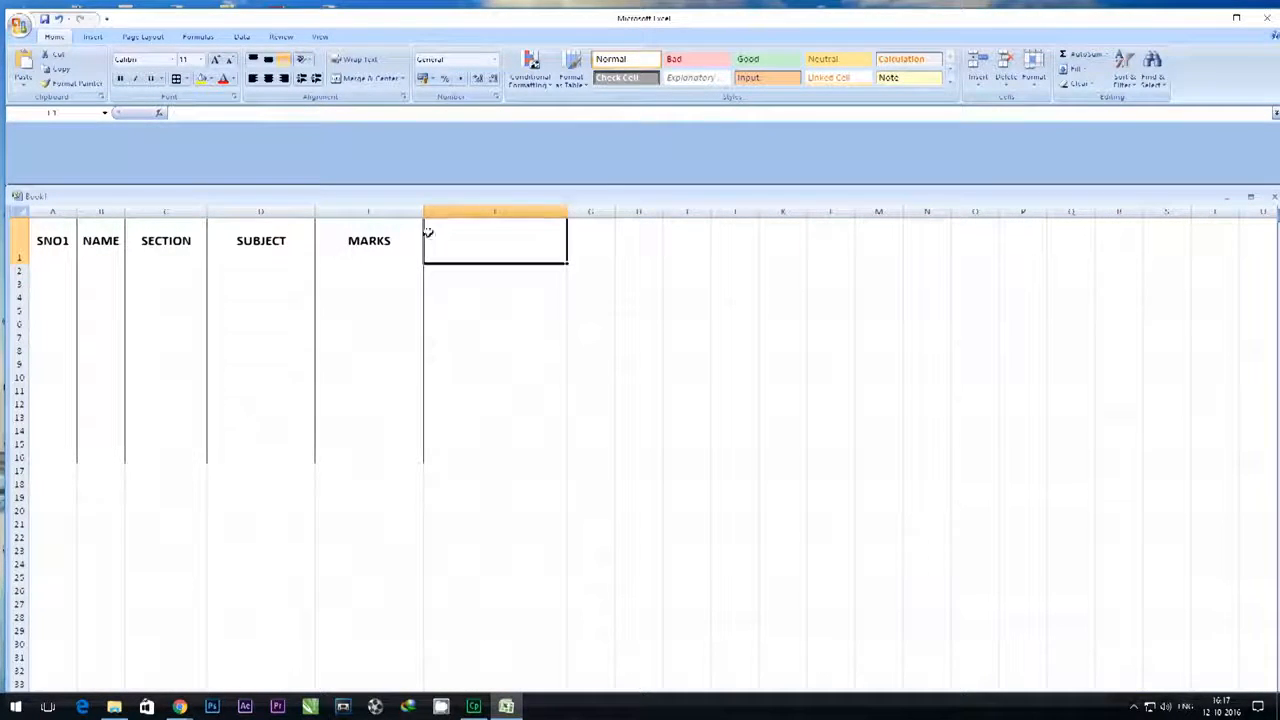
{"action": "type", "text": "Ma"}
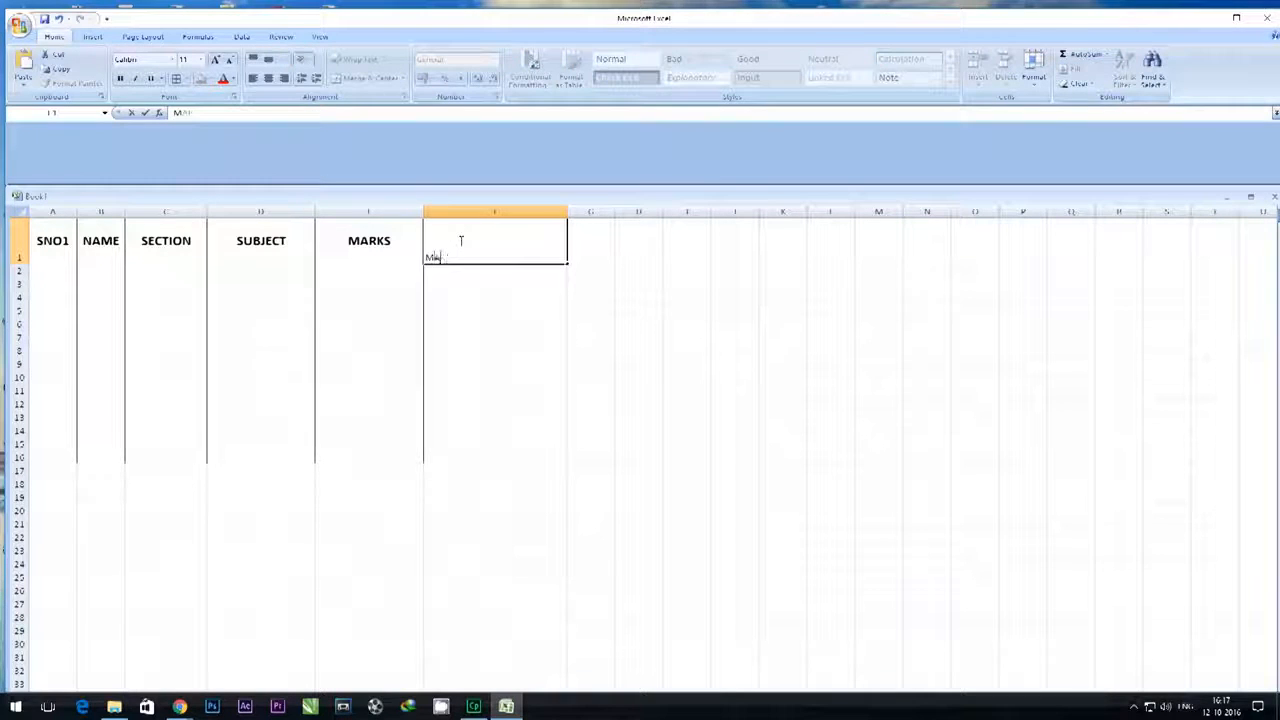
{"action": "type", "text": "RKS CALCULATOR"}
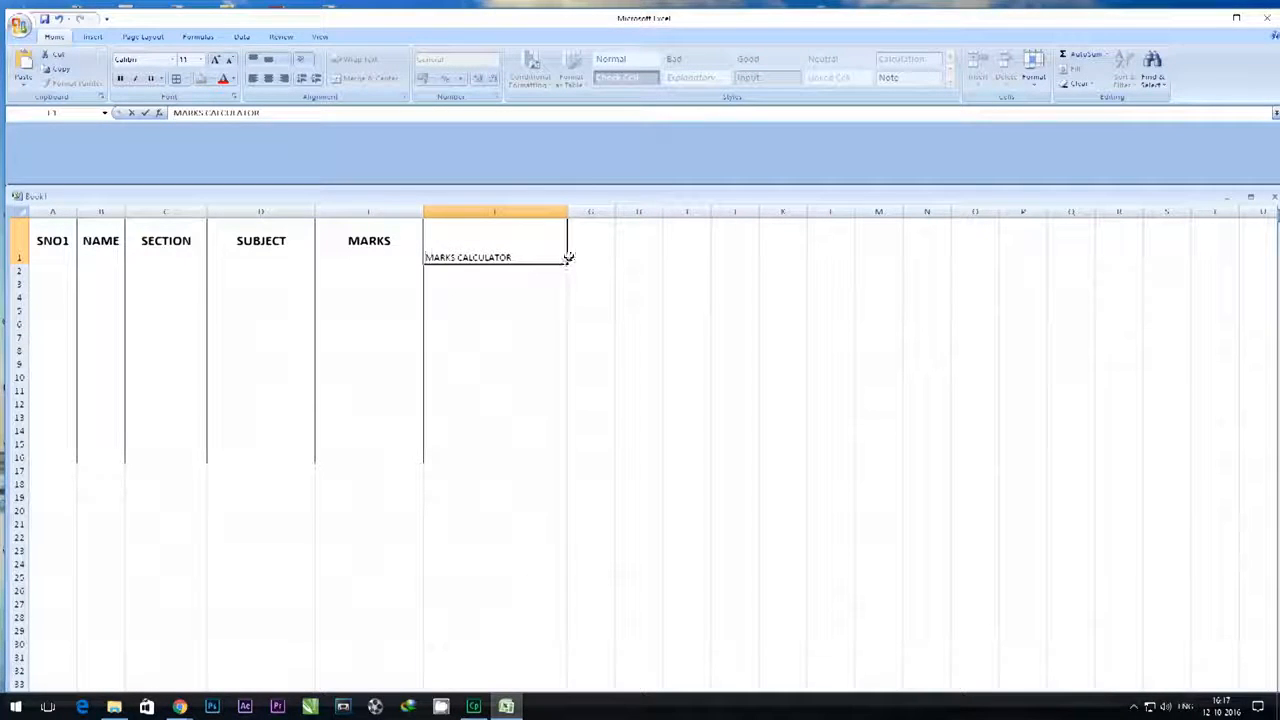
{"action": "left_click_drag", "start_coordinate": [520, 257], "coordinate": [424, 257]}
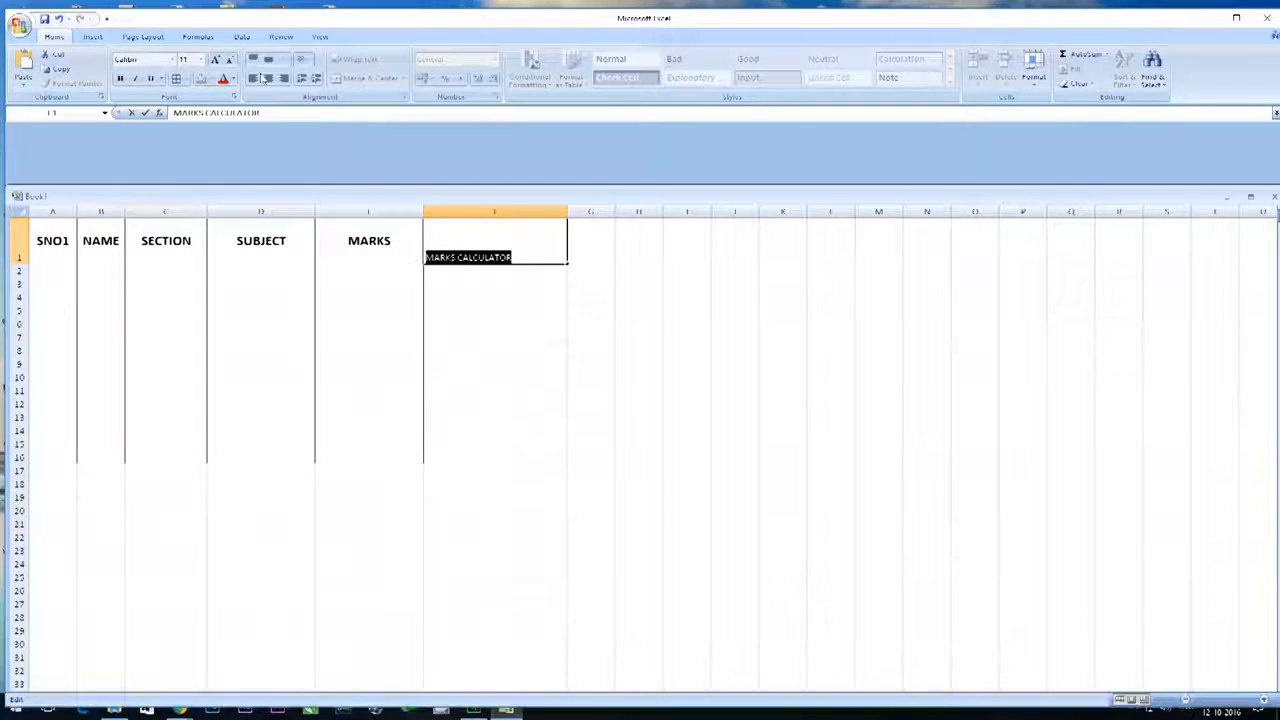
{"action": "left_click", "coordinate": [473, 288]}
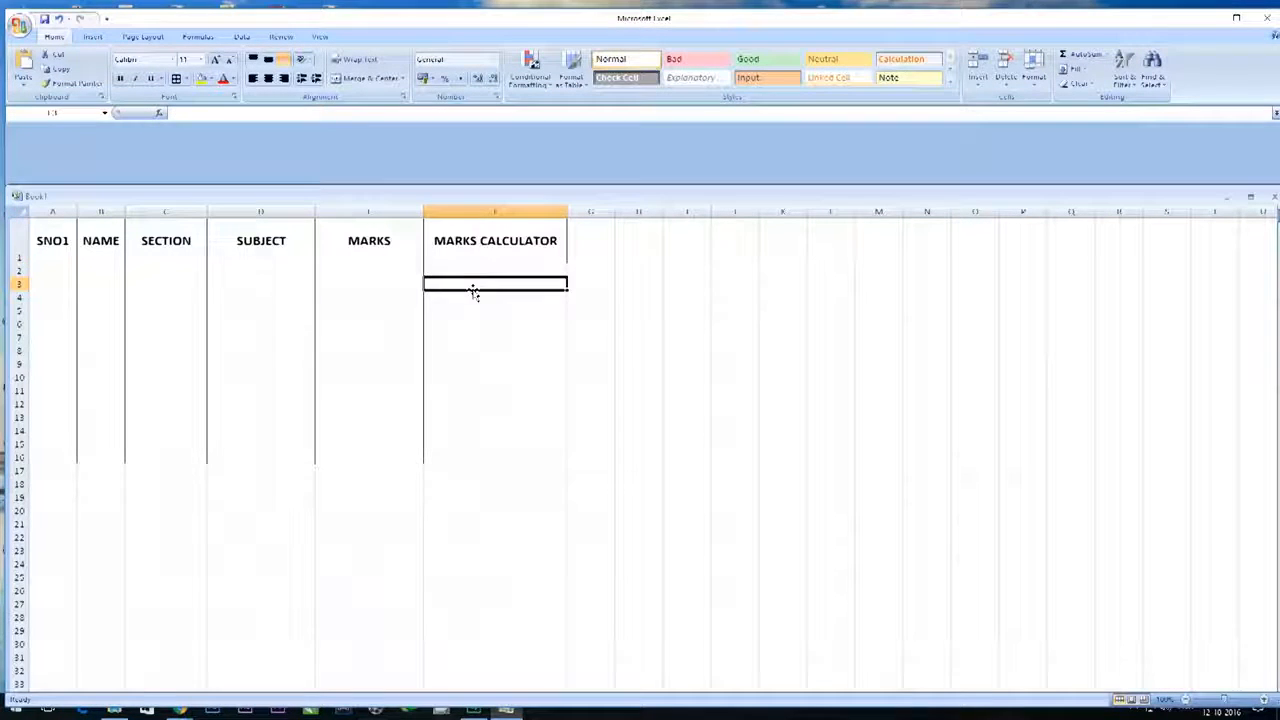
- Apply All Borders to the range F1:F16 below and including the MARKS CALCULATOR header
{"action": "left_click", "coordinate": [608, 248]}
{"action": "left_click_drag", "start_coordinate": [440, 230], "coordinate": [492, 455]}
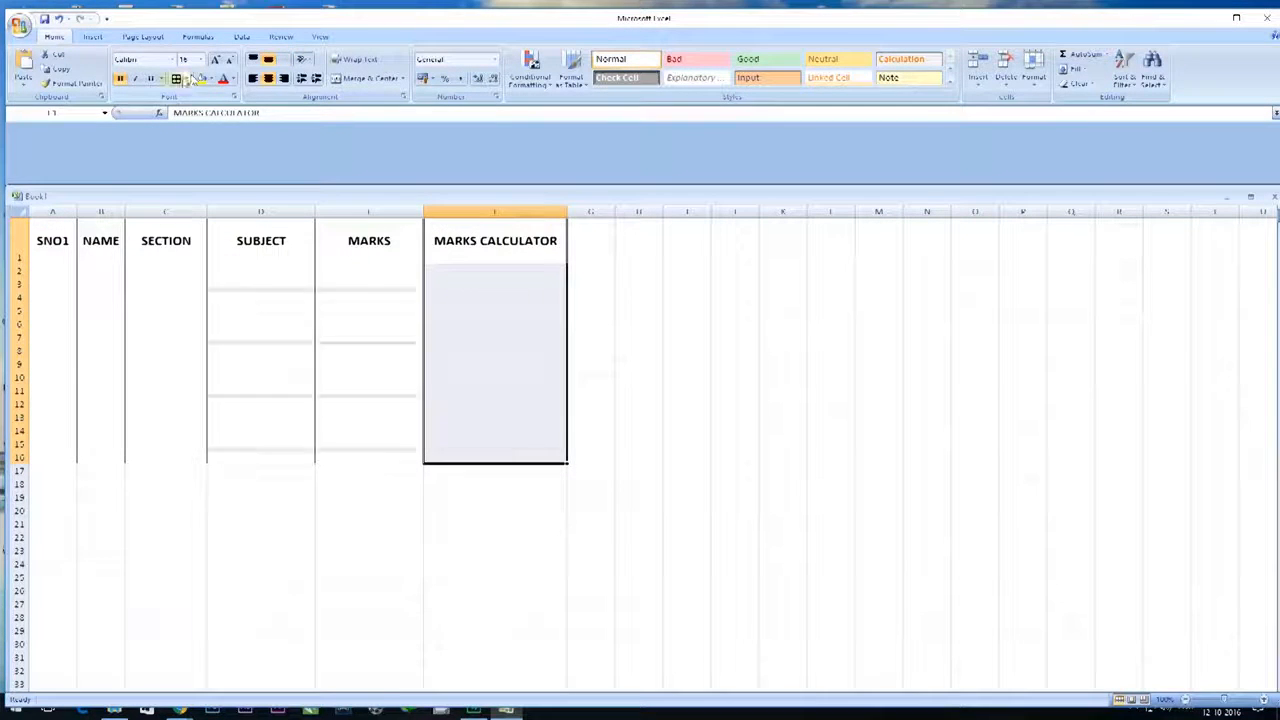
{"action": "left_click", "coordinate": [660, 313]}
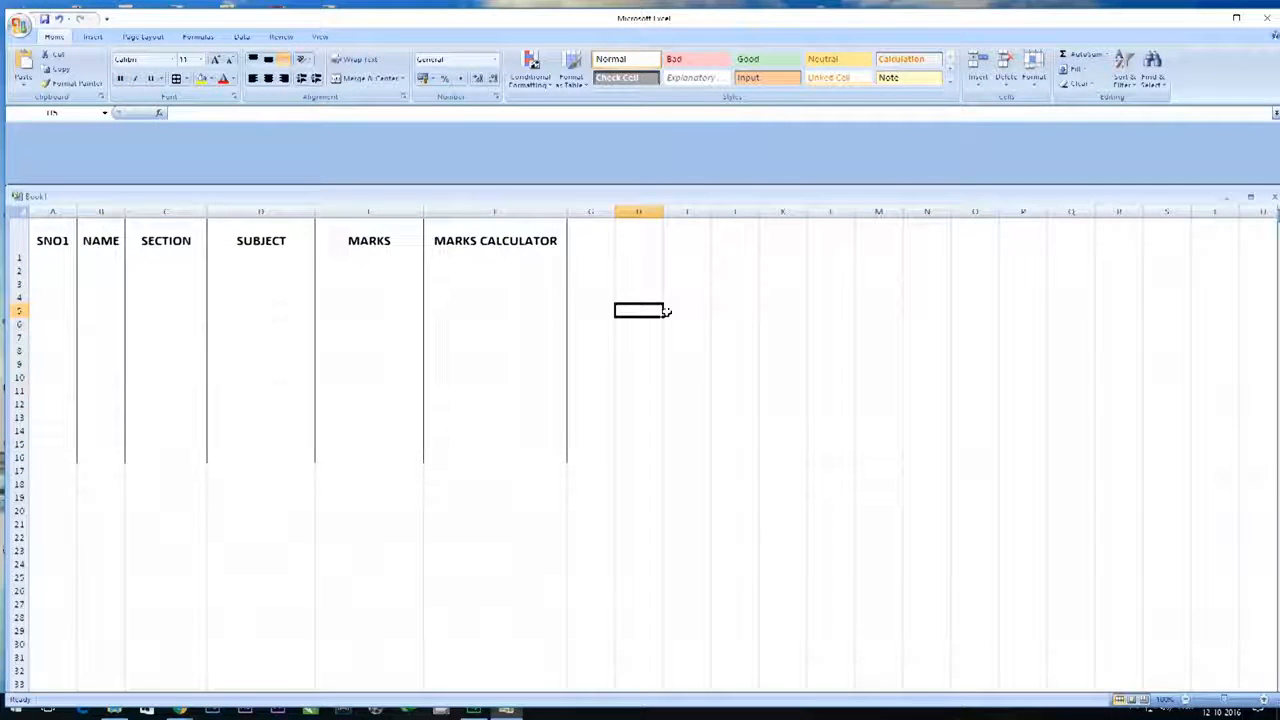
- Start saving a copy in the Excel Workbook format and clear the default name Book1 before the .xlsx extension
{"action": "left_click", "coordinate": [20, 25]}
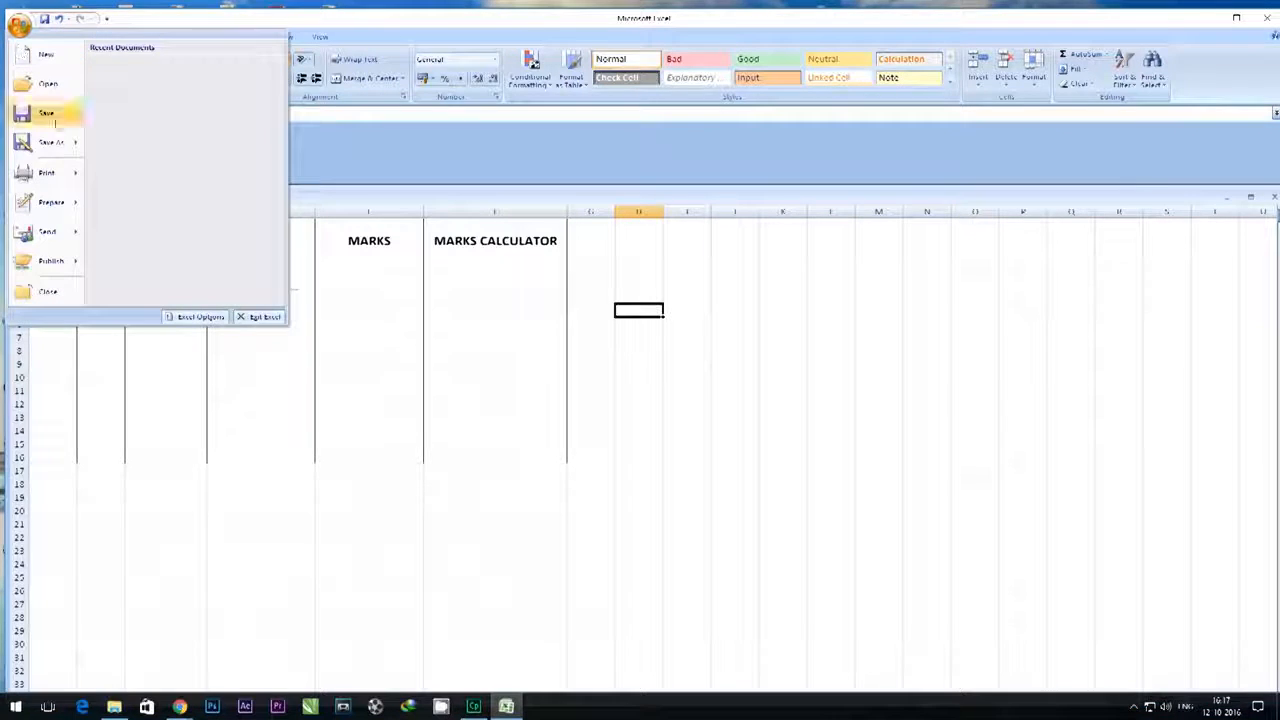
{"action": "mouse_move", "coordinate": [50, 142]}
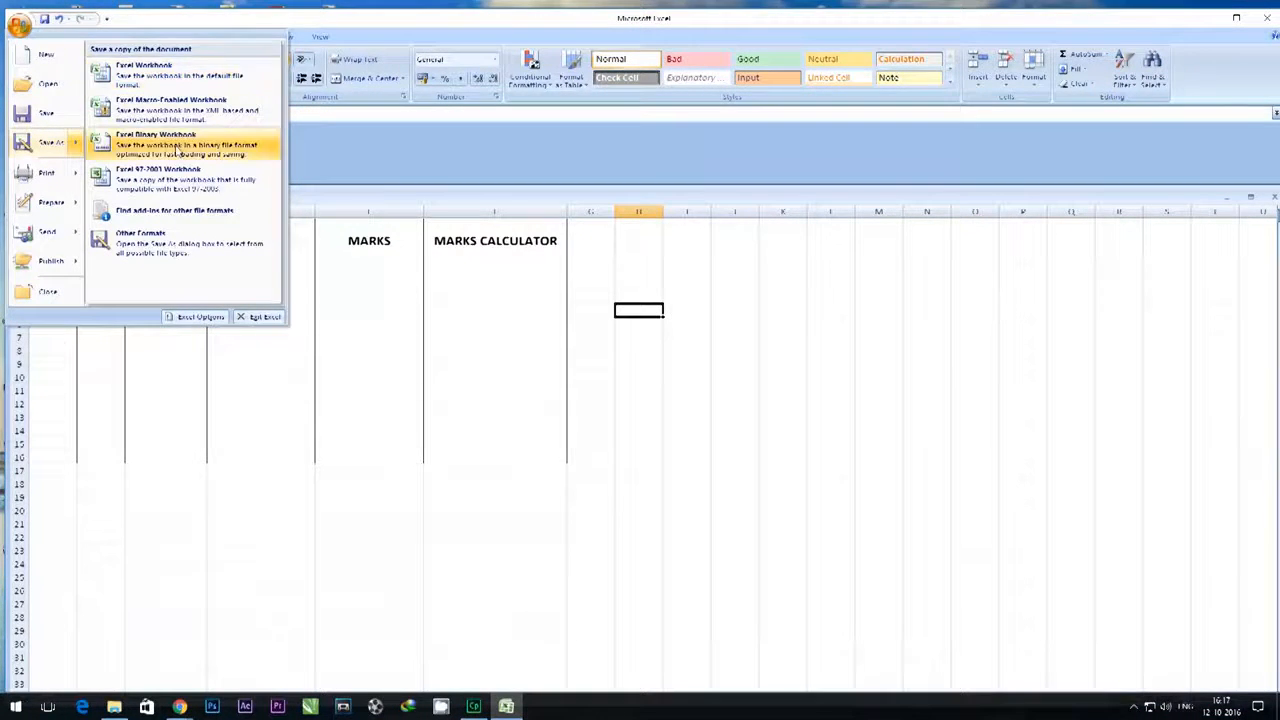
{"action": "left_click", "coordinate": [155, 68]}
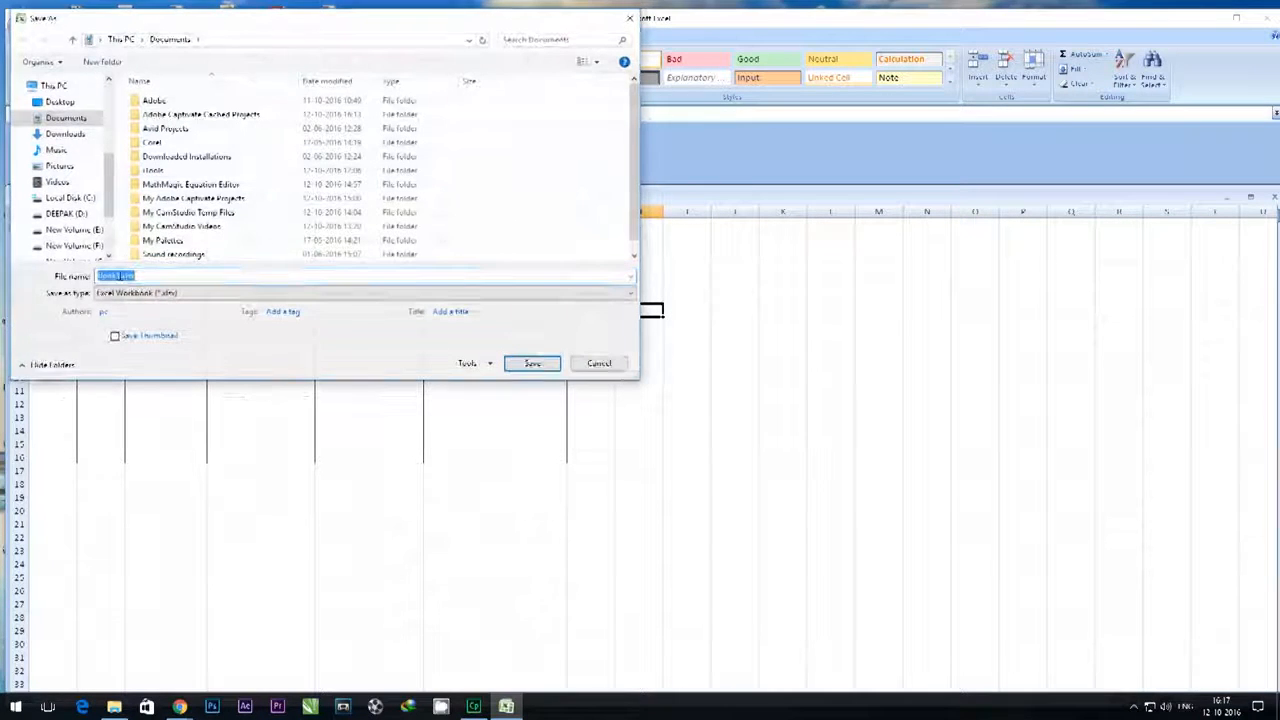
{"action": "left_click", "coordinate": [119, 276]}
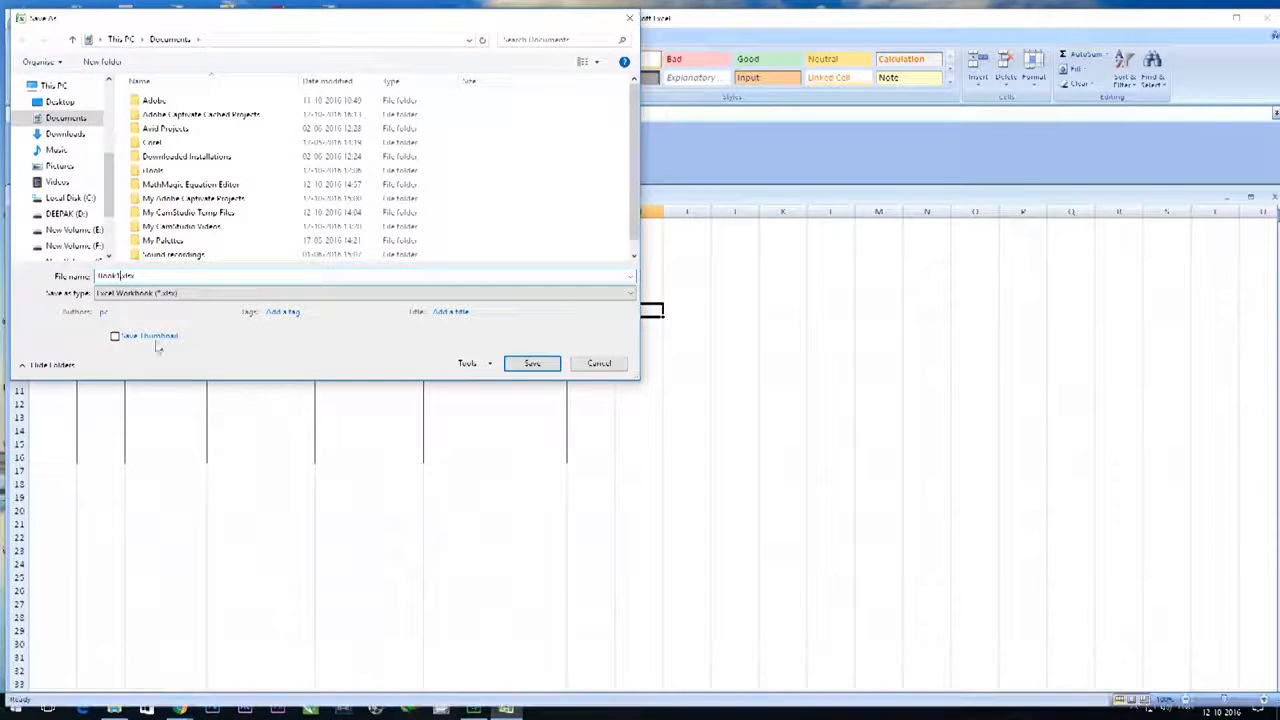
{"action": "key", "text": "BackSpace"}
{"action": "key", "text": "BackSpace"}
{"action": "key", "text": "BackSpace"}
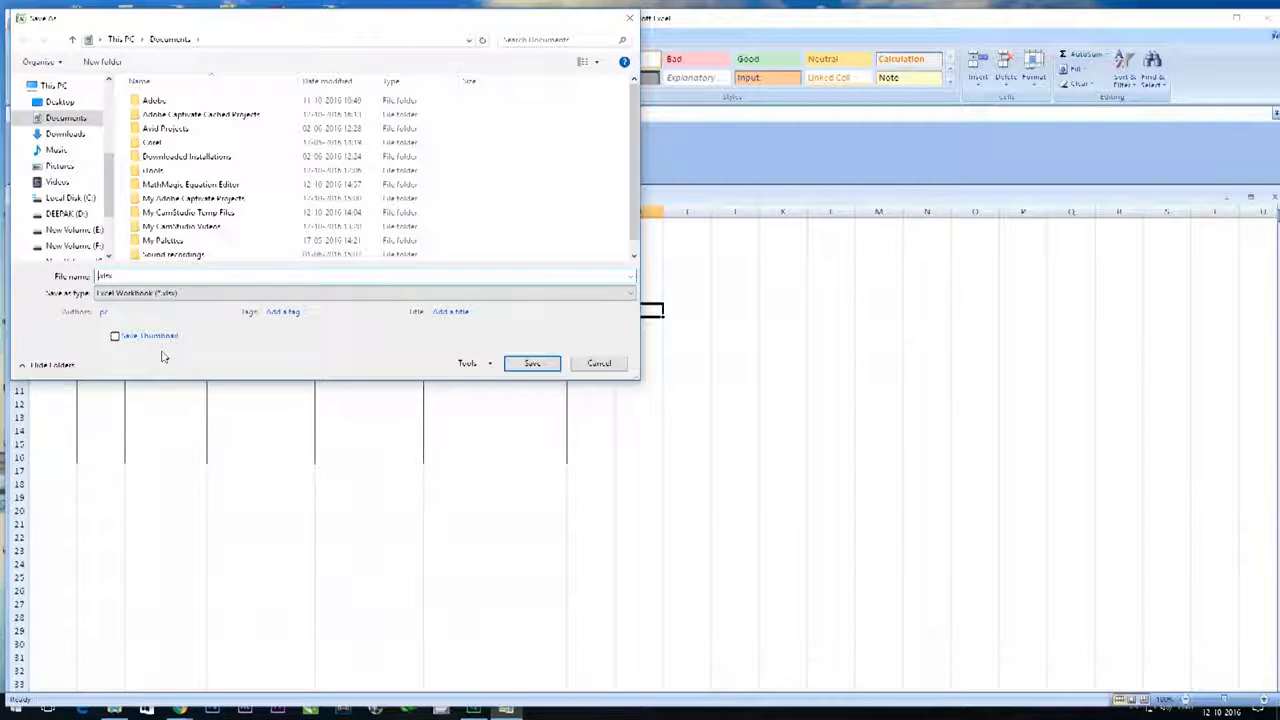
{"action": "type", "text": "excel"}
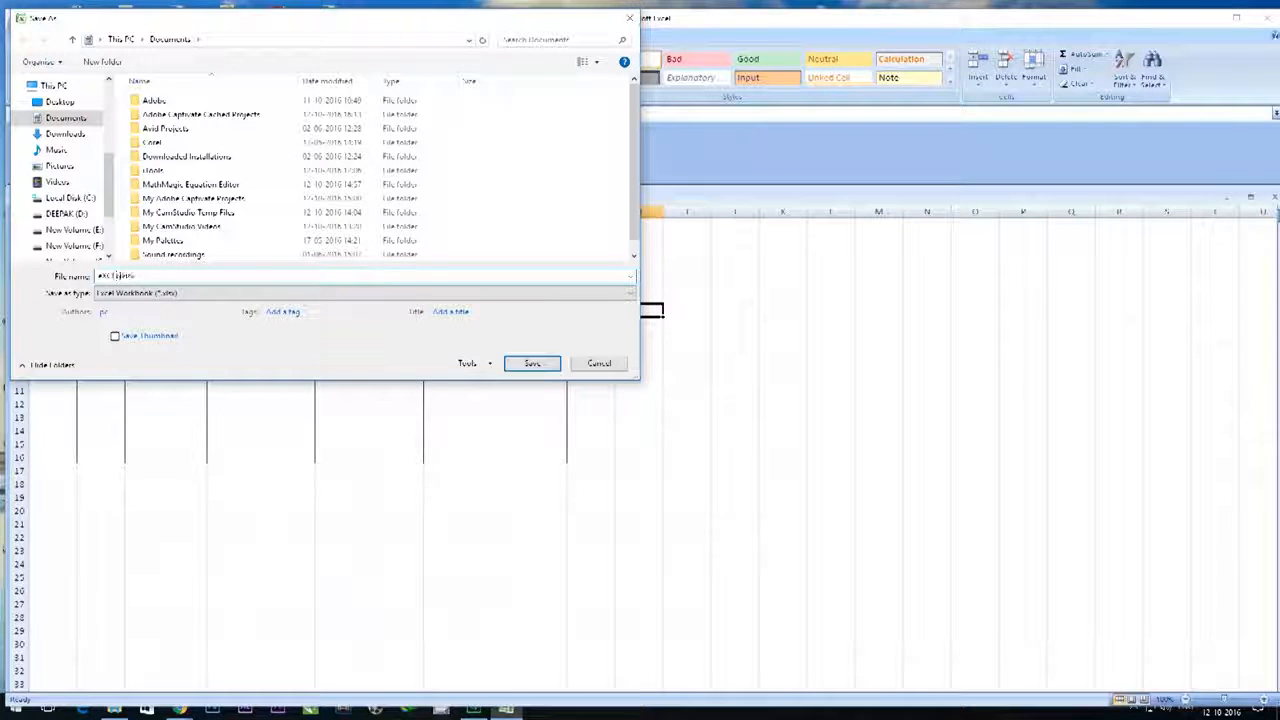
{"action": "key", "text": "BackSpace"}
{"action": "key", "text": "BackSpace"}
{"action": "key", "text": "BackSpace"}
{"action": "key", "text": "BackSpace"}
{"action": "key", "text": "BackSpace"}
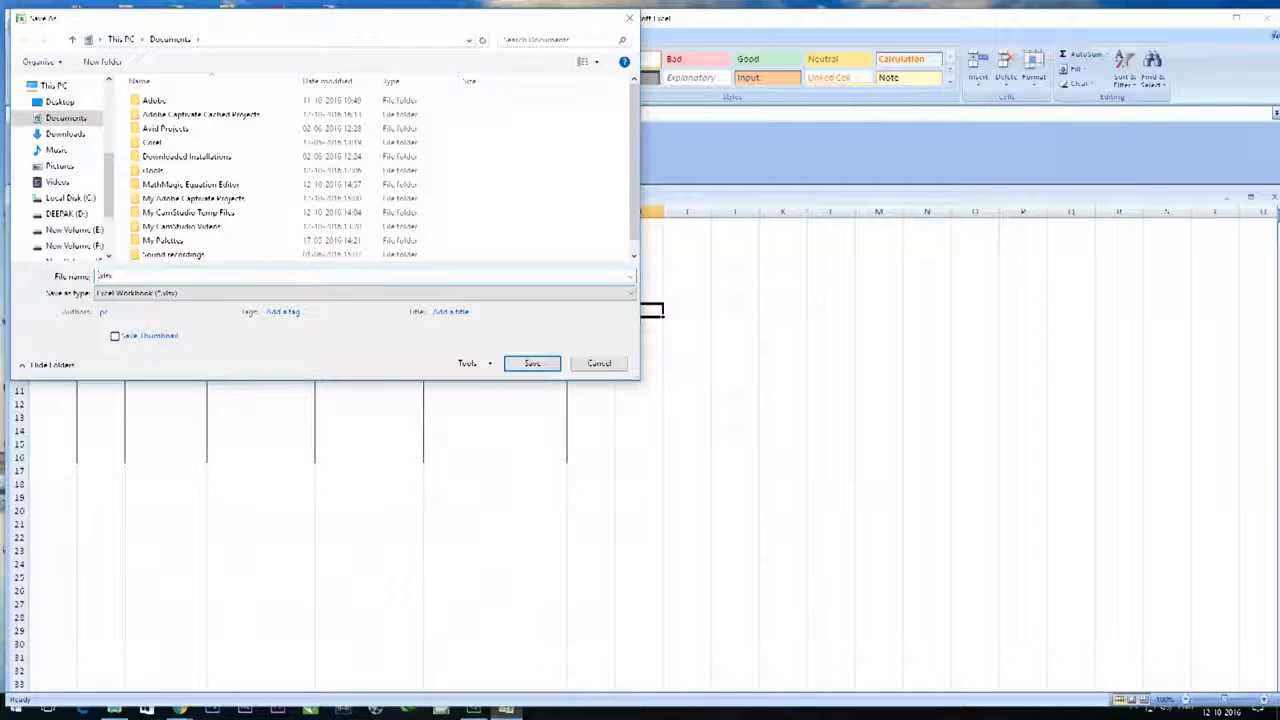
- Name the file Excelsample.xlsx and choose This PC to browse for a save location
{"action": "type", "text": "E"}
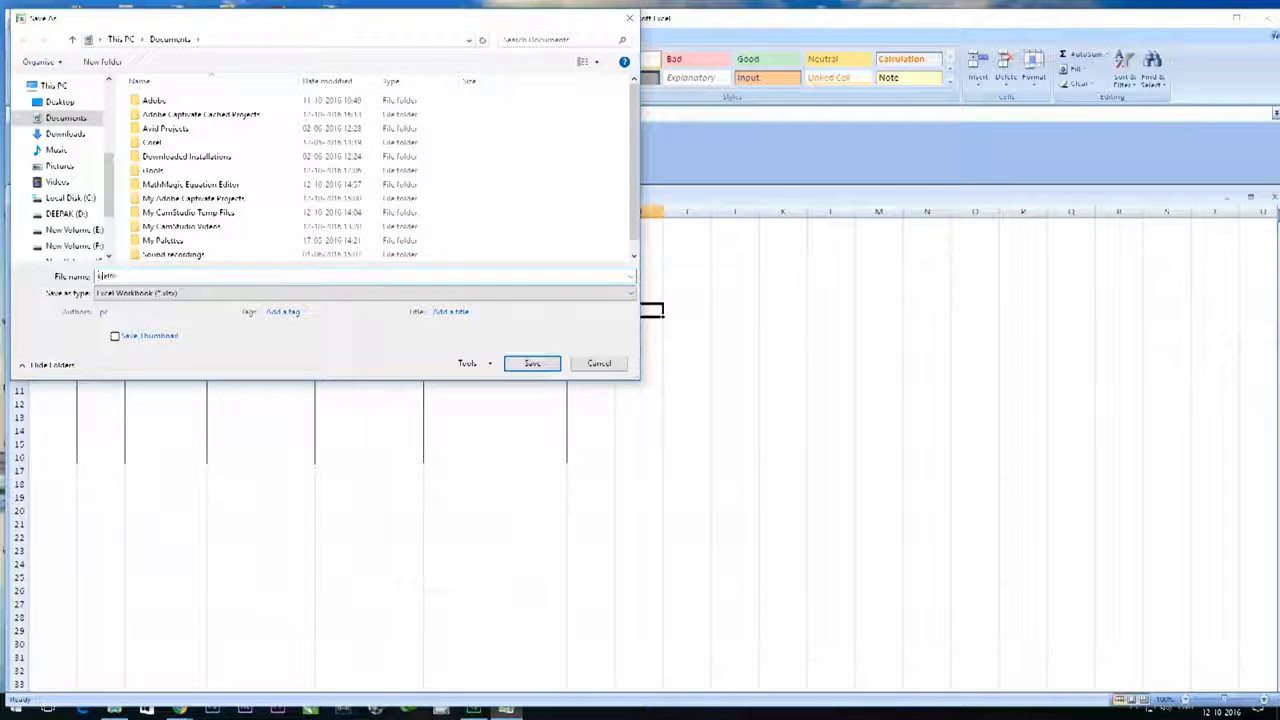
{"action": "type", "text": "xcelsample.xlsx"}
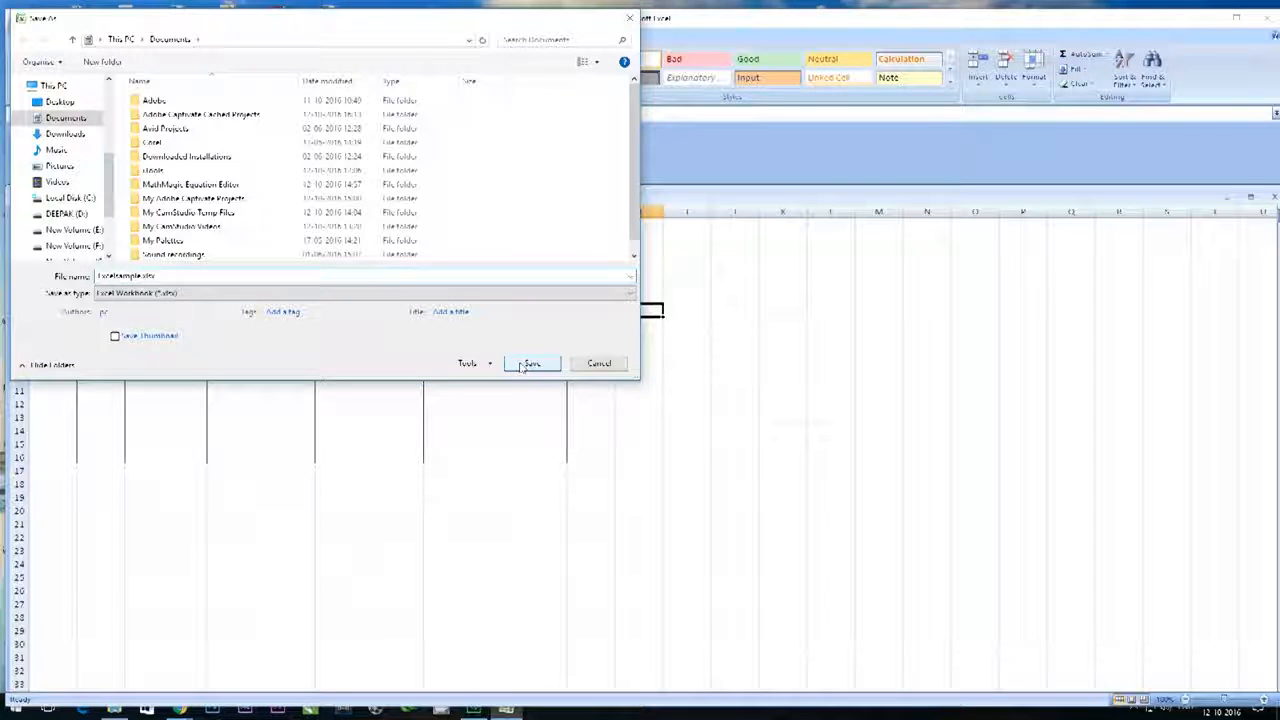
{"action": "left_click", "coordinate": [52, 86]}
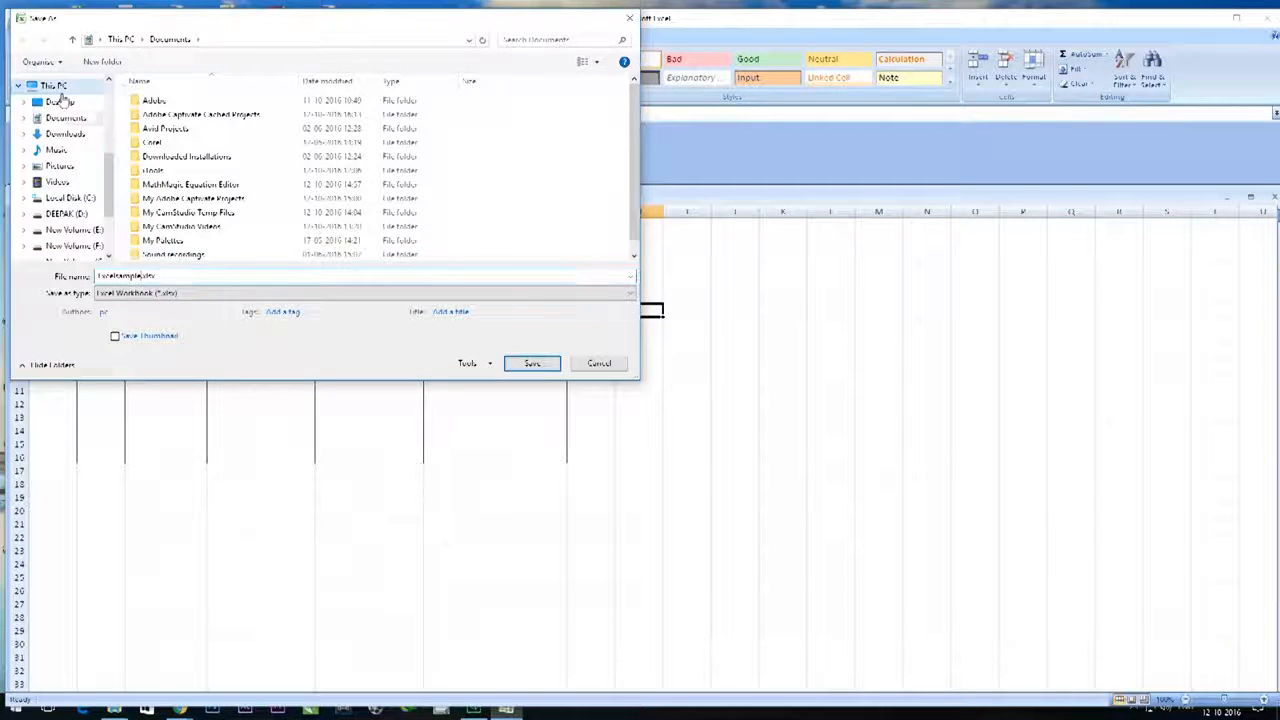